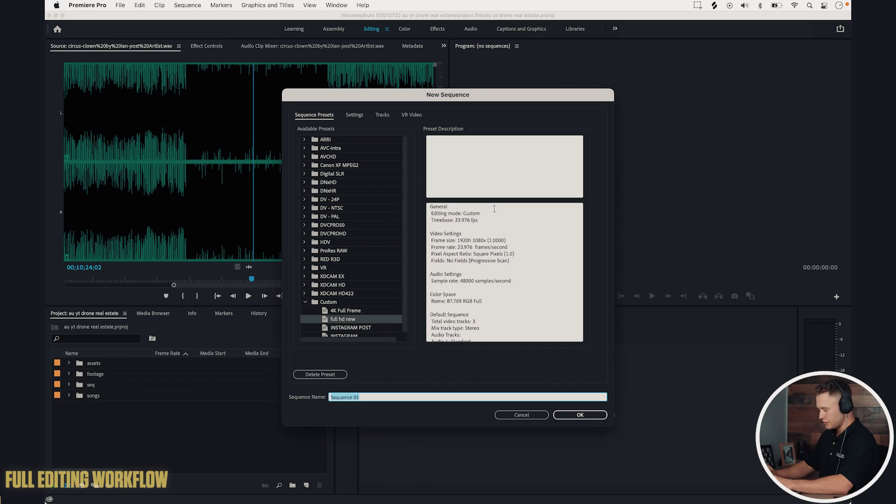
Create a sequence named "real estate example 20 sec_16-9_01" from the full hd new preset, keeping its 1920×1080, 23.976 fps settings.
text(real estat)
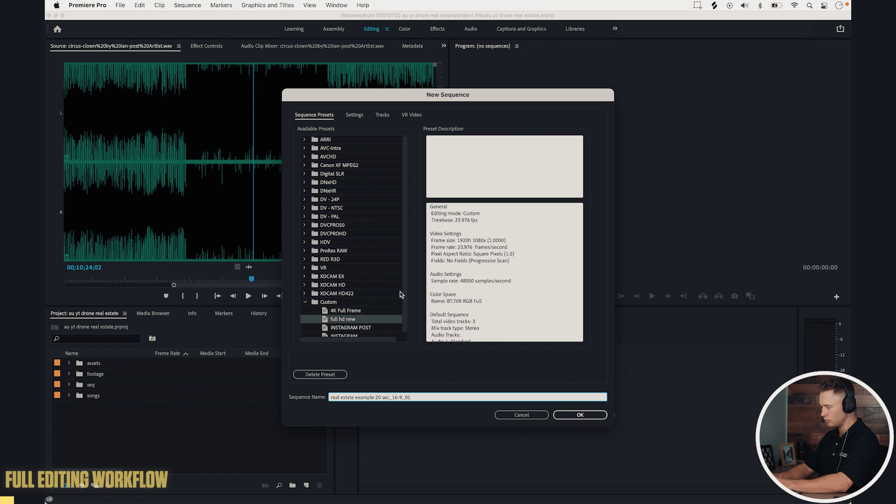
click(355, 115)
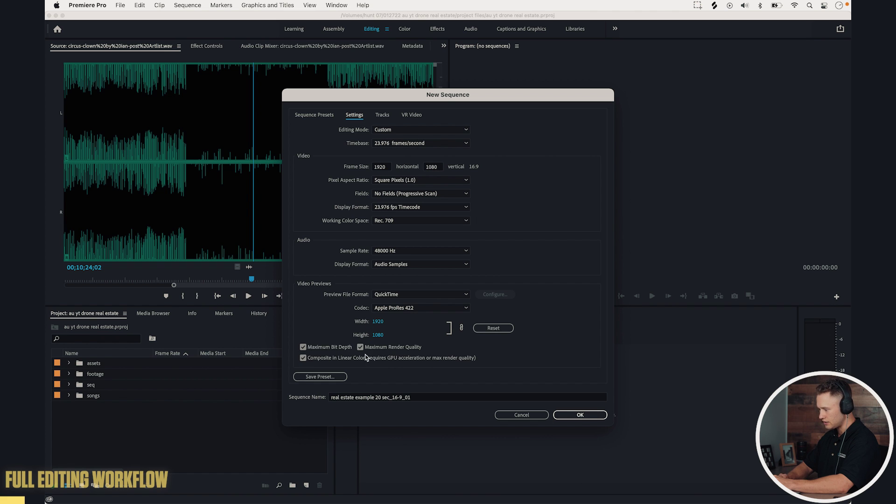
click(583, 415)
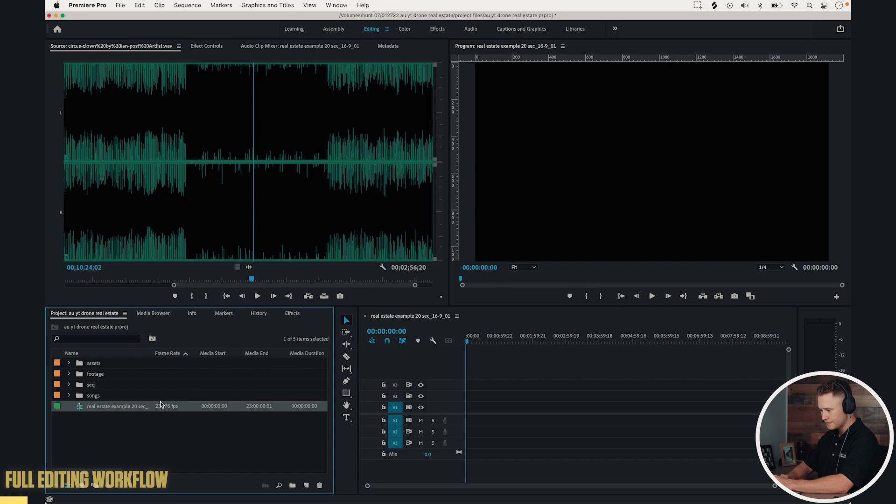
Move the new real estate example sequence into the seq bin.
drag(79, 410, 90, 384)
click(80, 366)
click(84, 392)
click(81, 366)
click(79, 374)
click(80, 410)
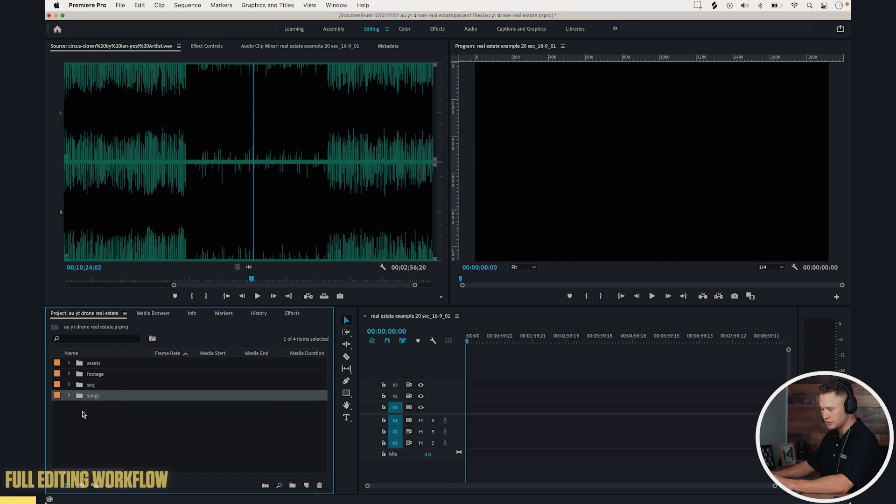
Create a 1920×1080, 23.976 fps adjustment layer and name it color.
click(306, 485)
click(329, 425)
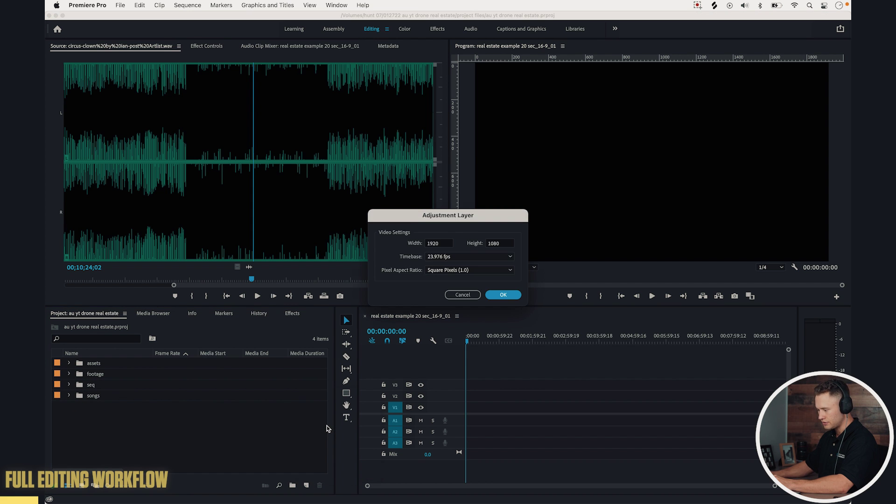
key(Return)
text(color)
key(Return)
key(Escape)
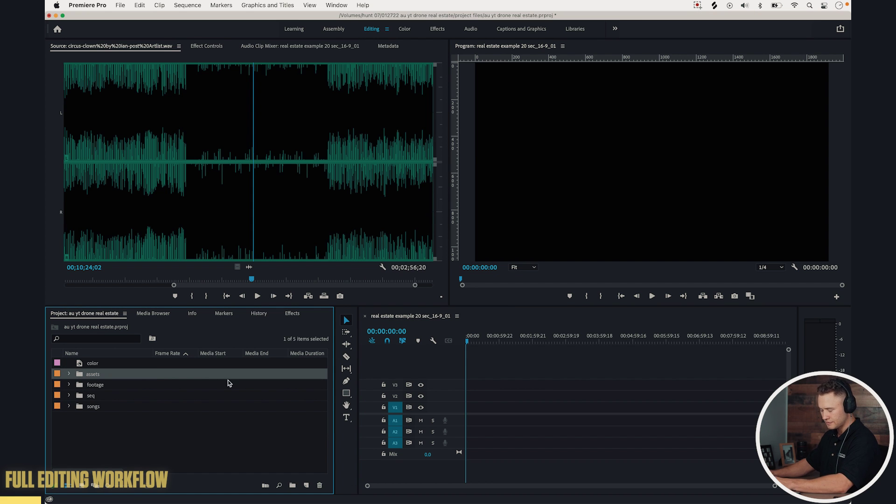
Place the color adjustment layer at the start of V4, file it in the assets bin, and extend the clip to 00:01:13:02.
drag(81, 365, 497, 372)
click(68, 363)
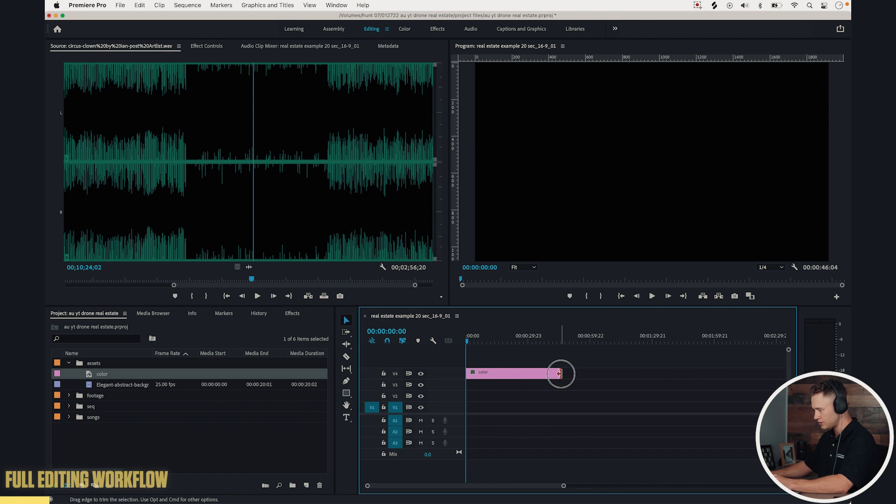
drag(561, 373, 616, 373)
With the playhead at 00:00:20:20, set the color layer's Lumetri input LUT to Mystic and return to the Editing workspace.
click(510, 343)
click(406, 29)
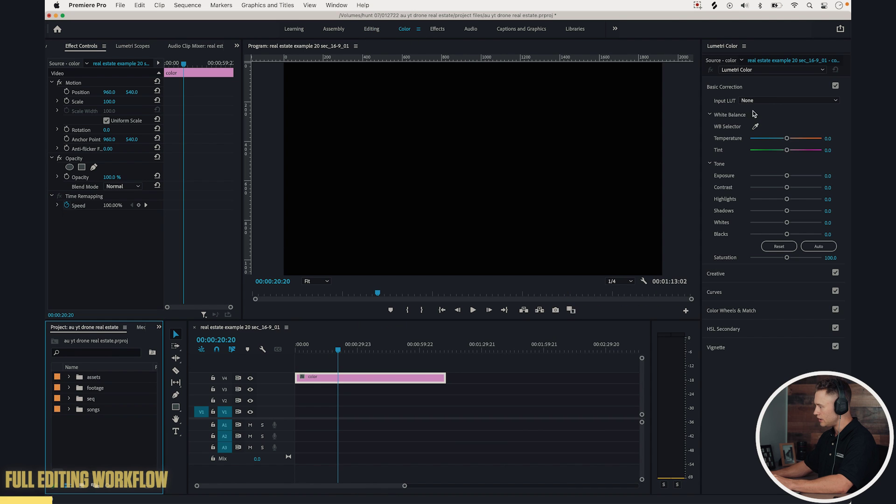
click(761, 100)
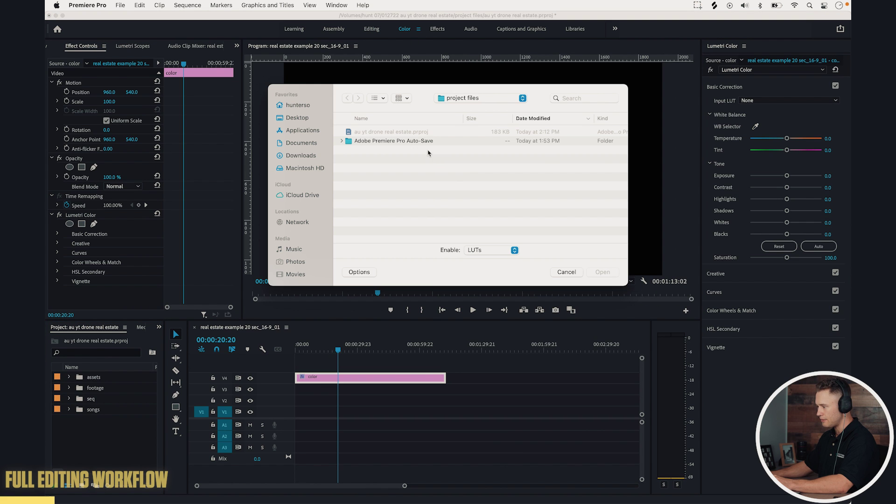
click(472, 99)
click(463, 120)
scroll(408, 224, down, 5)
click(383, 134)
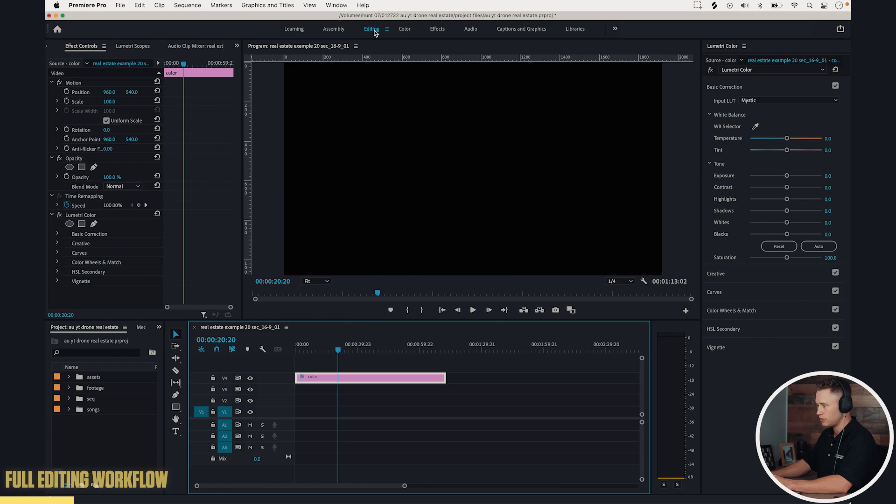
click(372, 29)
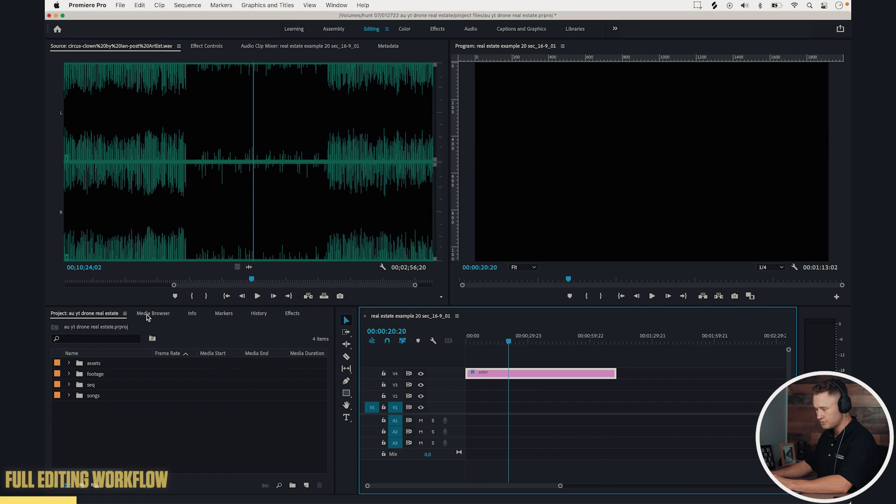
Move the color layer up to a new V5 track and lock that track, then turn off source patching for V1.
click(70, 375)
drag(493, 373, 492, 362)
click(372, 363)
click(384, 362)
click(369, 407)
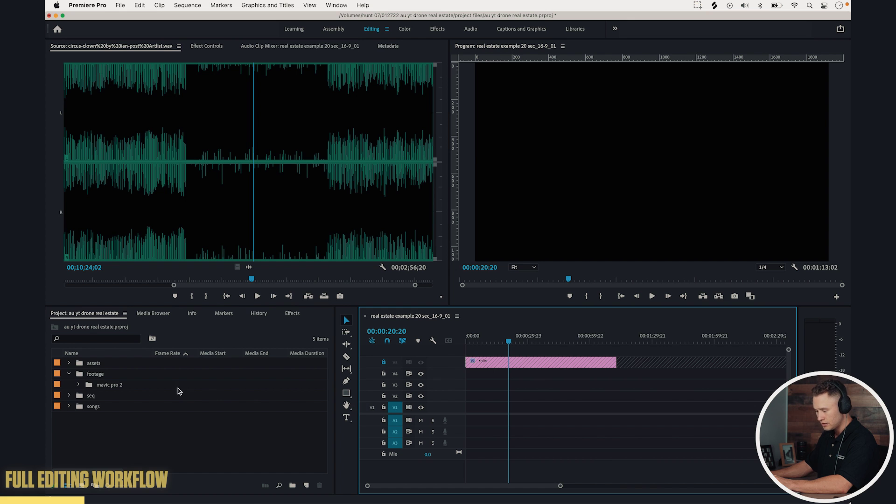
Open DJI_0338.MP4 from the mavic pro 2 bin, mark an excerpt, and place only its video on V1 at the playhead.
click(79, 384)
click(90, 384)
scroll(101, 402, down, 5)
scroll(100, 401, up, 5)
click(99, 398)
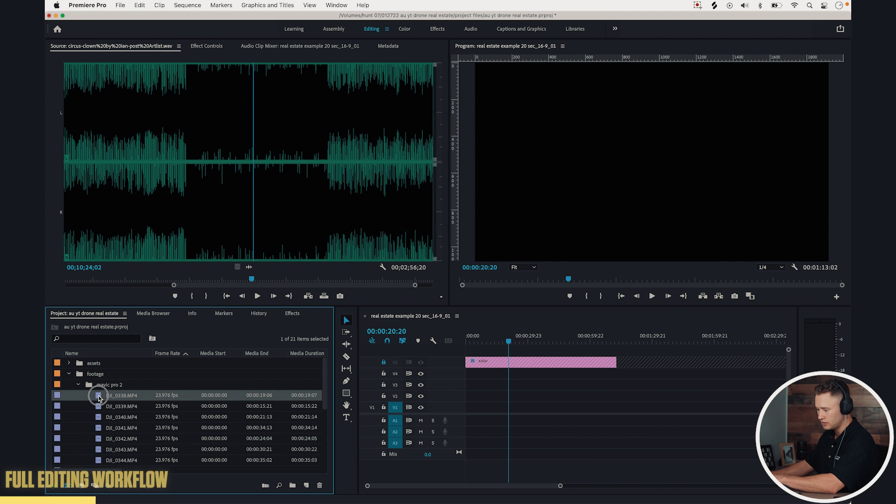
double_click(98, 396)
drag(148, 279, 209, 279)
key(i)
drag(208, 279, 321, 280)
key(o)
drag(356, 321, 513, 408)
Mark a 00:00:02:15 excerpt of DJI_0339.MP4 ending at 00:00:10:00 and add its video after the first clip on V1.
double_click(100, 407)
scroll(100, 410, down, 5)
drag(182, 280, 297, 279)
key(i)
key(o)
drag(238, 267, 517, 408)
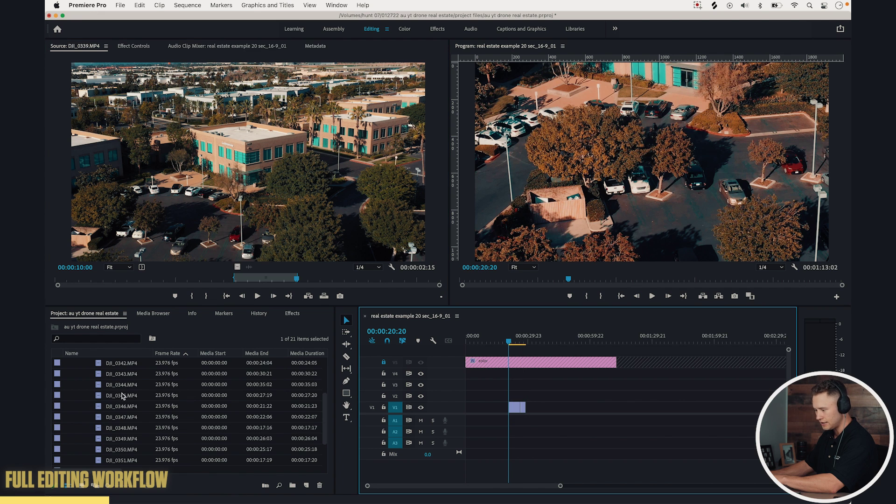
Mark an excerpt of DJI_0340.MP4 and add its video after the DJI_0339 clip on V1.
scroll(112, 392, up, 3)
double_click(117, 384)
drag(196, 280, 297, 281)
key(i)
key(o)
drag(237, 267, 528, 407)
Mark a 00:00:08:17 excerpt of DJI_0341.MP4 ending at 00:00:20:14 and add its video after the DJI_0340 clip on V1.
double_click(102, 396)
mouse_move(200, 280)
mouse_down()
mouse_move(304, 279)
mouse_move(172, 279)
mouse_move(226, 279)
mouse_move(187, 279)
mouse_up()
key(i)
key(i)
drag(188, 279, 537, 407)
key(o)
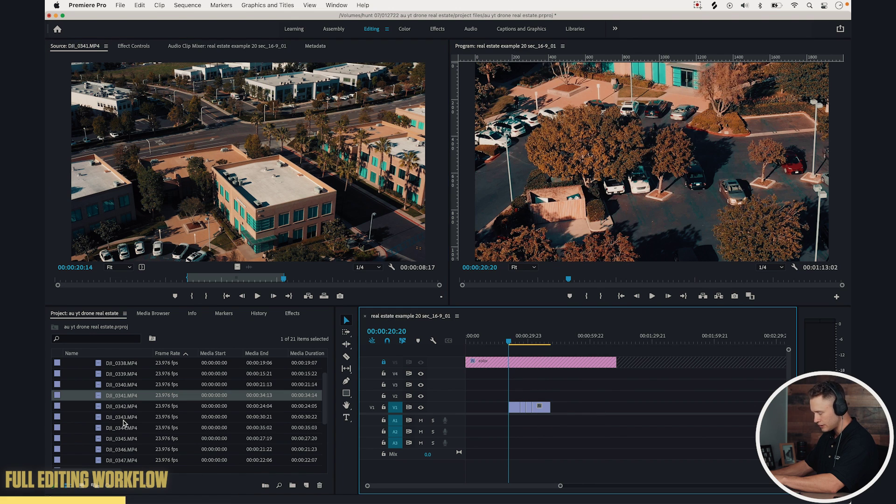
Mark an excerpt of DJI_0342.MP4 and add its video to V1 after the existing clips.
double_click(112, 406)
drag(161, 277, 362, 278)
key(i)
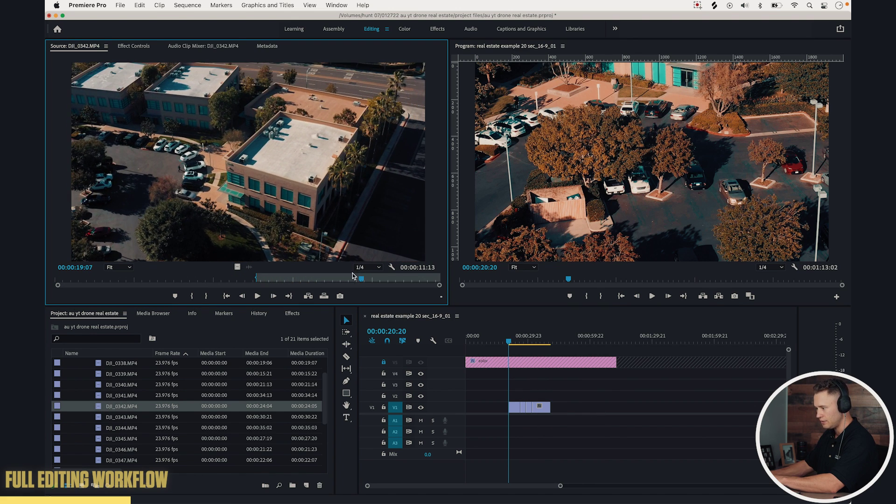
key(o)
drag(237, 268, 561, 410)
Mark two separate excerpts of DJI_0343.MP4 and add the video of each to V1 after the existing clips.
double_click(100, 417)
drag(189, 275, 580, 408)
key(i)
key(o)
drag(325, 280, 395, 279)
key(i)
key(o)
drag(239, 271, 592, 407)
Mark a 00:00:04:03 excerpt of DJI_0344.MP4 ending at 00:00:30:00 and add its video after the DJI_0343 clips.
double_click(101, 430)
scroll(101, 432, down, 1)
scroll(100, 432, down, 1)
drag(191, 280, 384, 279)
key(i)
key(o)
drag(237, 267, 598, 409)
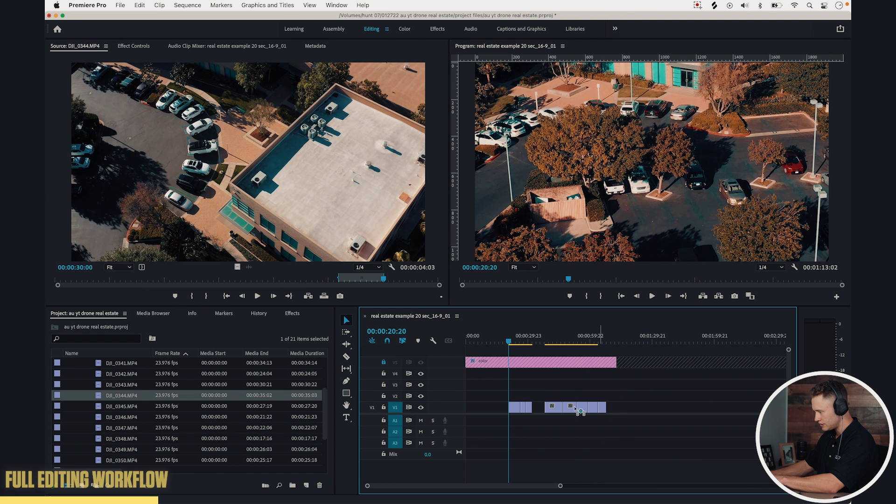
Mark an excerpt of DJI_0345.MP4 and add its video to V1, leaving a gap after the DJI_0344 clip.
double_click(97, 407)
drag(209, 280, 323, 280)
key(i)
key(o)
drag(237, 267, 613, 409)
Mark an excerpt of DJI_0346.MP4 and add its video after the DJI_0345 clip on V1.
double_click(100, 418)
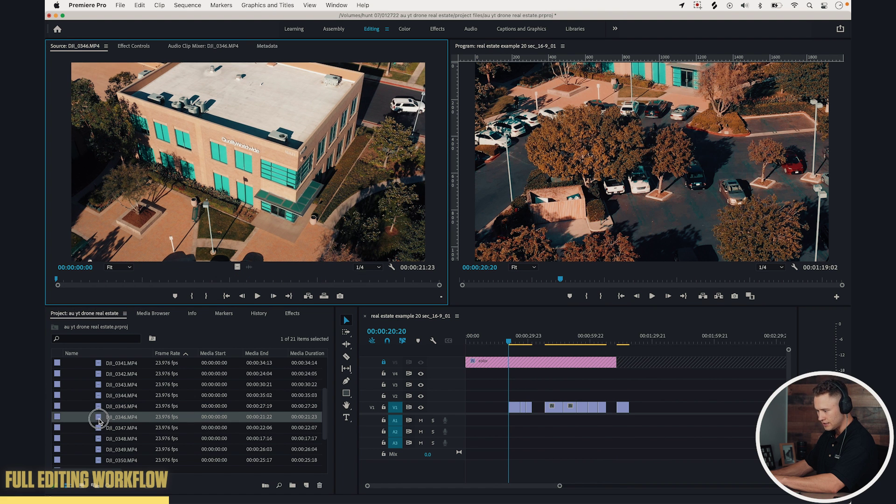
drag(202, 286, 314, 280)
key(i)
key(o)
drag(237, 267, 628, 409)
Mark an excerpt of DJI_0347.MP4 and add its video after the DJI_0346 clip on V1.
double_click(98, 427)
scroll(98, 427, down, 1)
drag(188, 279, 326, 279)
key(i)
key(o)
drag(237, 267, 643, 406)
Open DJI_0348.MP4 and mark a 00:00:04:05 excerpt ending at 00:00:12:09.
double_click(99, 407)
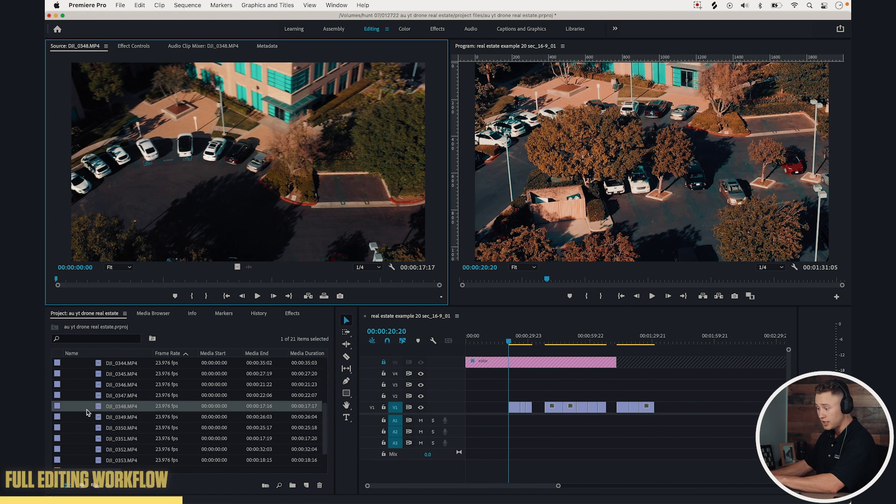
drag(236, 279, 303, 280)
key(i)
key(o)
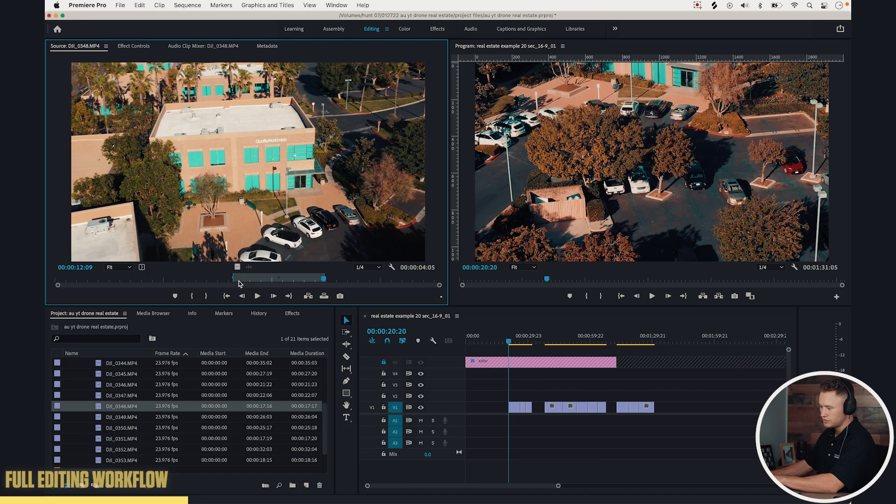
Re-mark the In and Out points of DJI_0348.MP4 to lengthen the excerpt to 00:00:05:04.
drag(241, 280, 280, 282)
key(i)
key(o)
key(o)
drag(280, 282, 343, 281)
key(i)
key(o)
drag(343, 281, 249, 281)
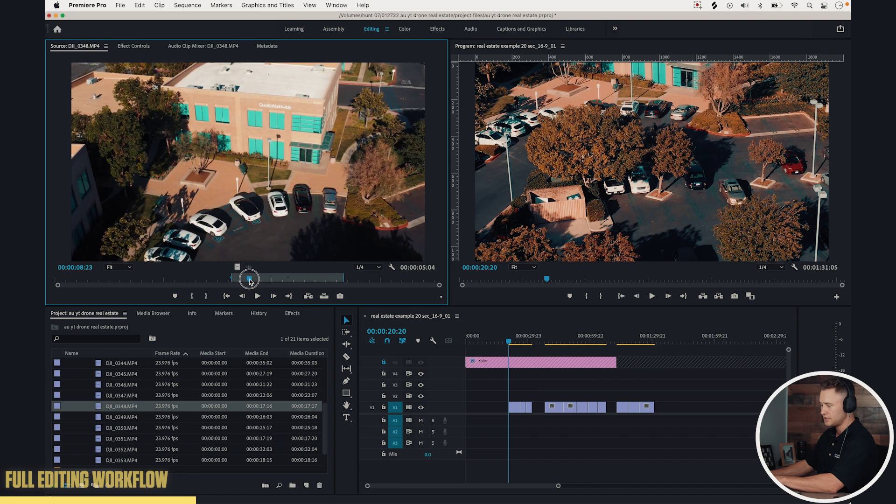
Play through DJI_0348.MP4, refine its In and Out points, and add its video after the DJI_0347 clip on V1.
drag(174, 281, 99, 279)
key(space)
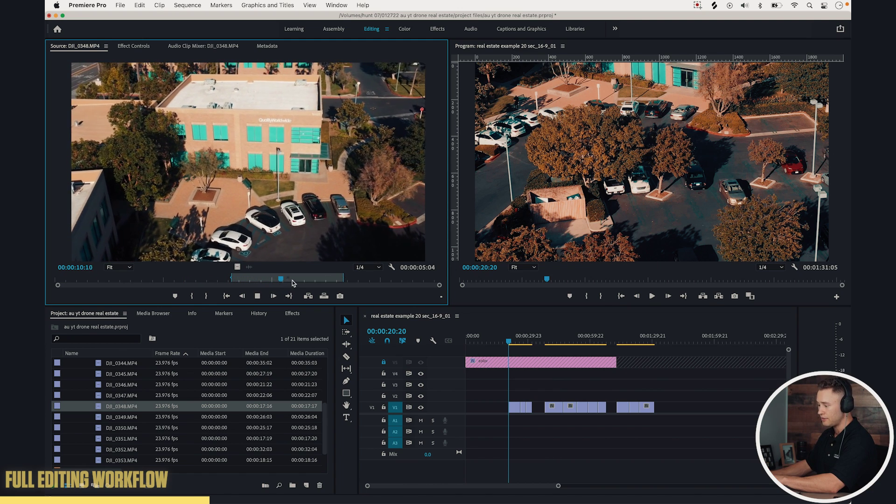
drag(263, 279, 352, 281)
key(i)
key(o)
drag(238, 267, 654, 406)
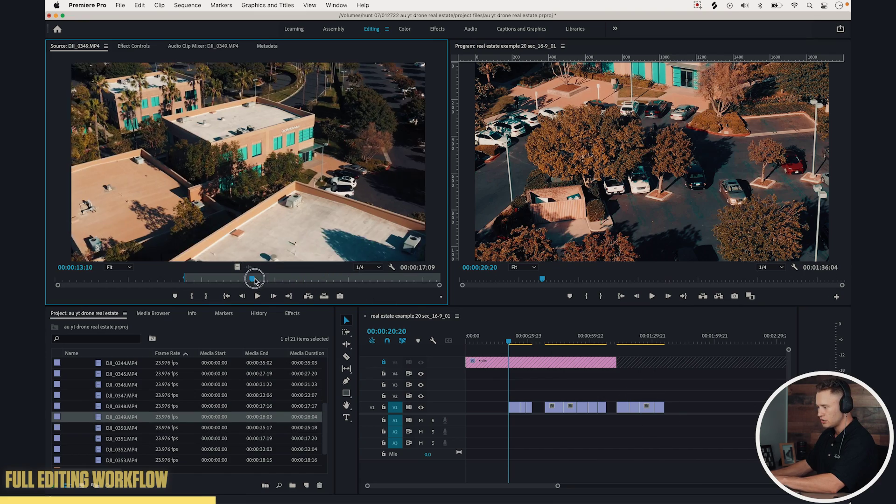
Set the Out point of DJI_0349.MP4 at 00:00:17:09 for a 00:00:08:15 excerpt and add its video to V1 after a gap.
drag(254, 278, 311, 279)
key(o)
drag(238, 267, 682, 407)
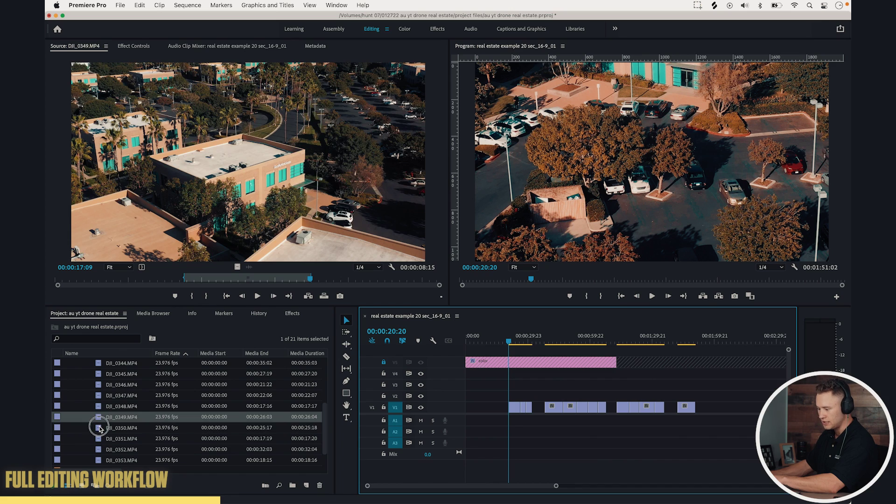
Mark an excerpt of DJI_0350.MP4 and add its video after the DJI_0349 clip on V1.
double_click(99, 428)
drag(201, 278, 264, 281)
key(i)
key(i)
drag(265, 280, 340, 281)
key(o)
drag(244, 273, 684, 407)
Mark an excerpt of DJI_0351.MP4 and add its video after the DJI_0350 clip on V1.
double_click(99, 432)
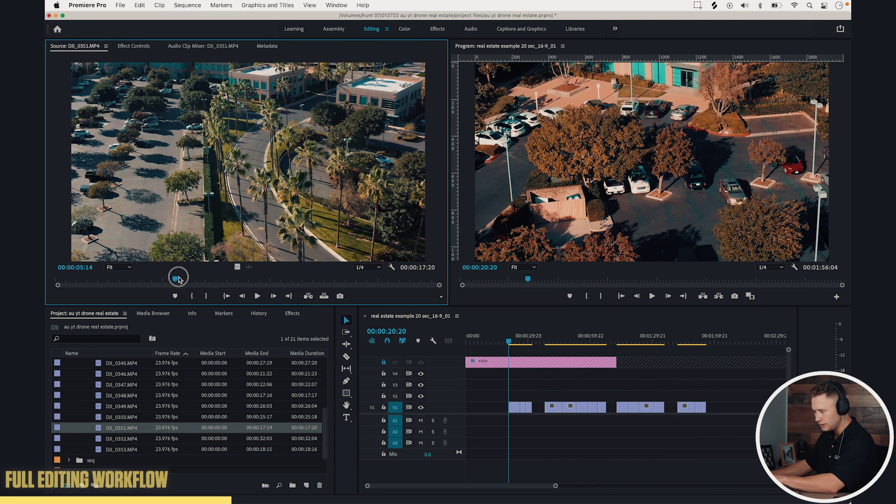
drag(175, 276, 209, 278)
key(i)
drag(210, 278, 335, 278)
key(o)
drag(237, 267, 707, 407)
Mark a 00:00:06:14 excerpt of DJI_0352.MP4 ending at 00:00:25:17 and add its video to V1 after a gap.
double_click(103, 438)
key(i)
mouse_move(275, 278)
mouse_down()
mouse_move(308, 278)
mouse_move(283, 279)
mouse_up()
key(i)
drag(284, 280, 362, 281)
key(o)
drag(238, 267, 733, 408)
scroll(623, 413, right, 3)
Mark a 00:00:06:07 excerpt of DJI_0353.MP4 ending at 00:00:16:00 and add its video directly after the DJI_0352 clip.
double_click(121, 450)
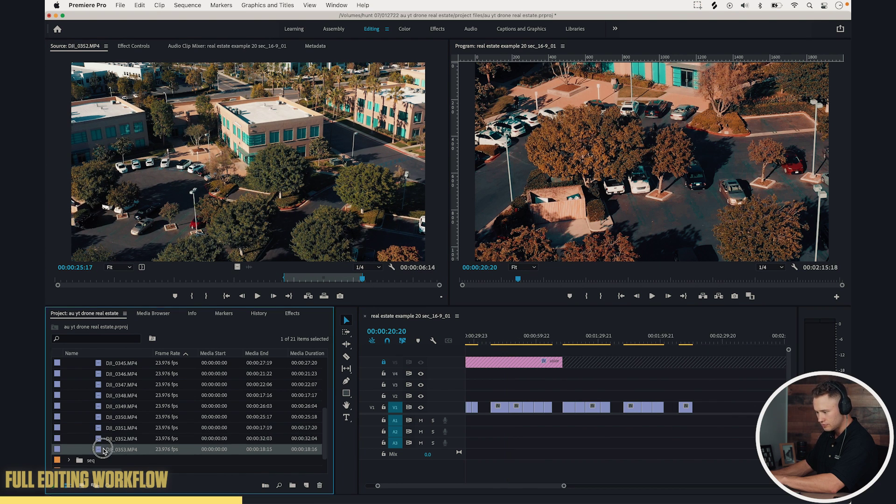
drag(193, 280, 256, 279)
key(i)
drag(256, 279, 384, 279)
key(o)
drag(237, 267, 621, 392)
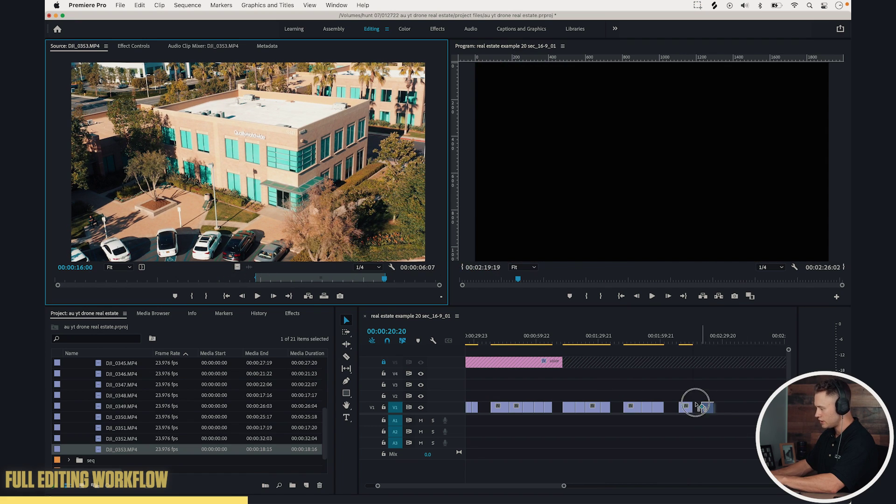
drag(699, 405, 694, 404)
scroll(625, 395, left, 2)
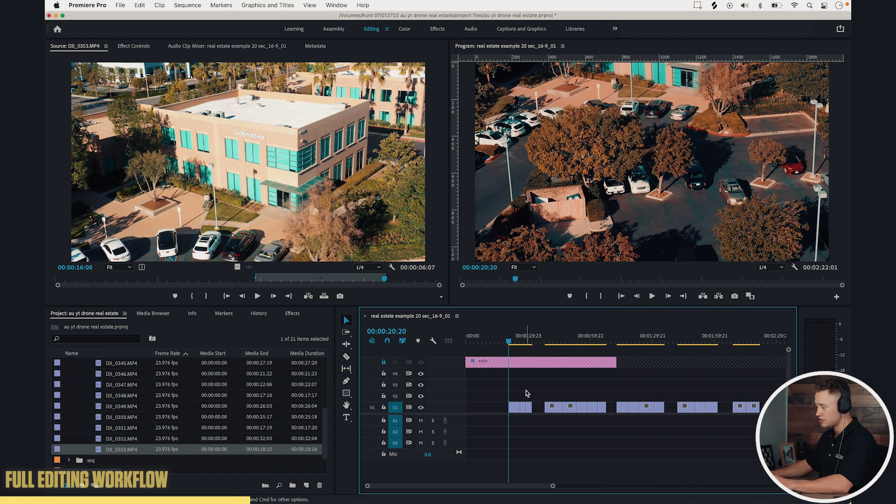
Move all the drone clips on V1 later in the sequence, past the end of the color layer.
key(minus)
key(minus)
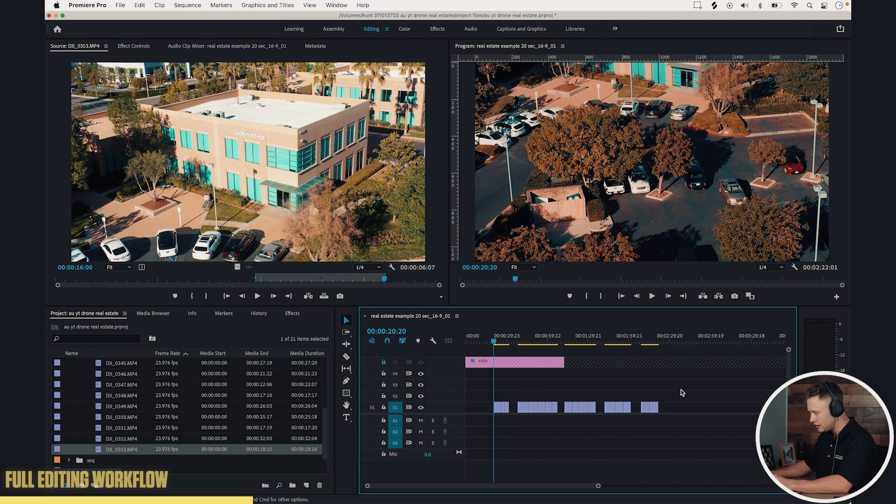
drag(523, 411, 614, 390)
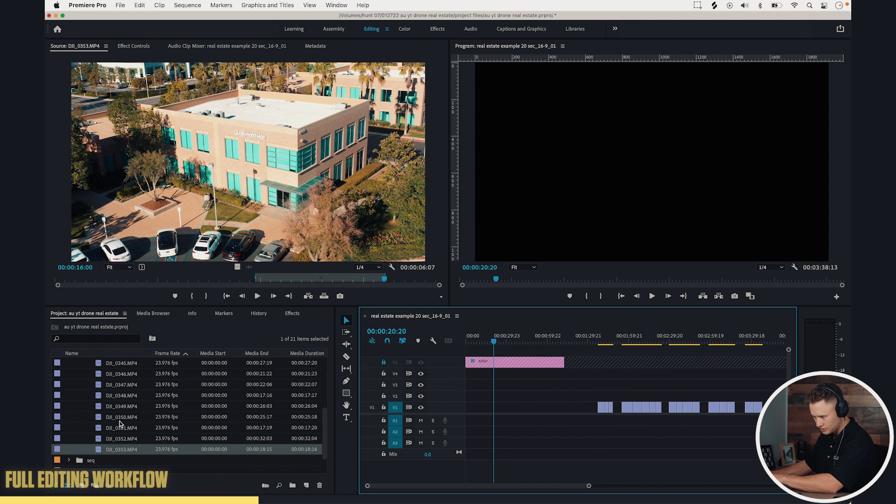
Open the dance-in-the-light song from the songs bin and mark a 00;00;11;05 excerpt ending where its last loud section stops.
scroll(100, 442, down, 1)
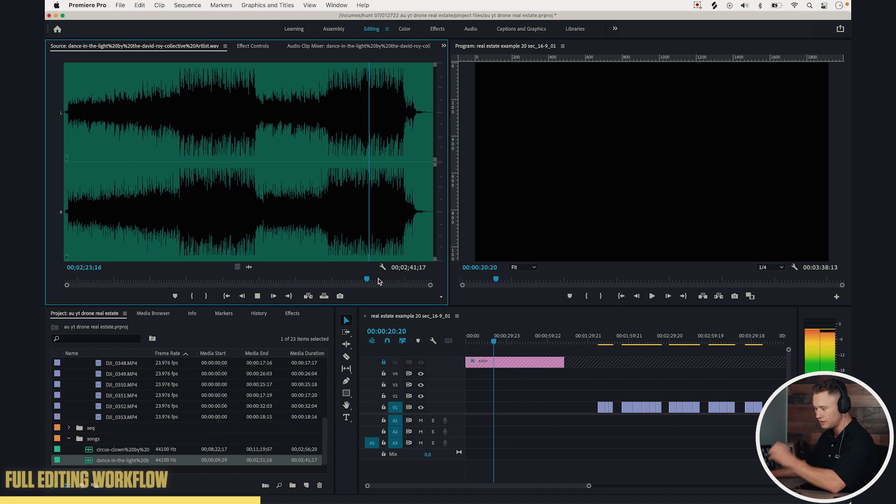
key(i)
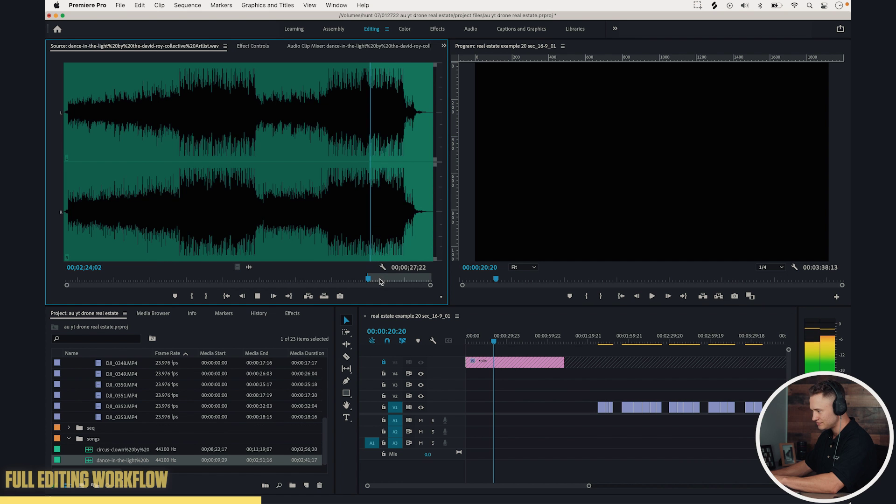
key(i)
key(equal)
key(equal)
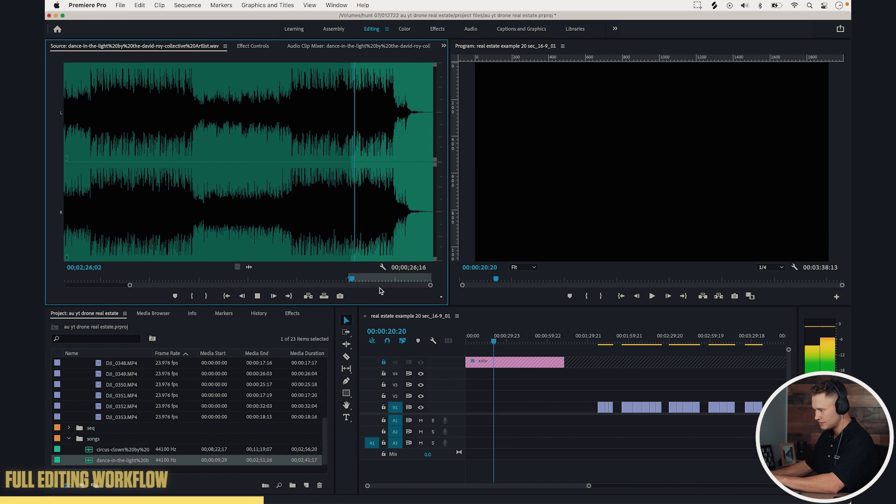
scroll(372, 284, up, 2)
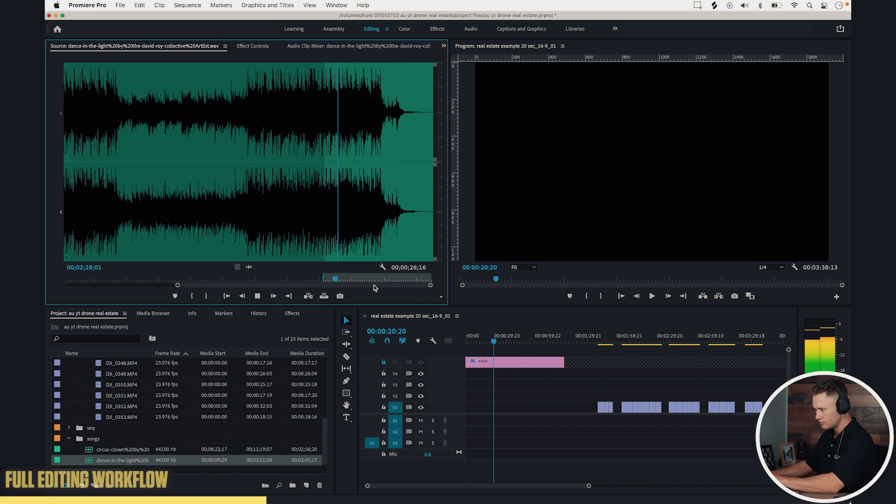
click(374, 280)
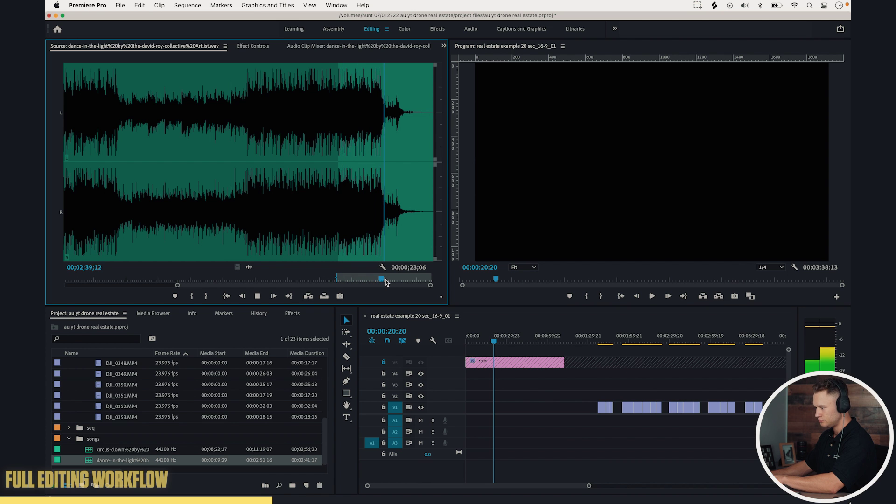
key(o)
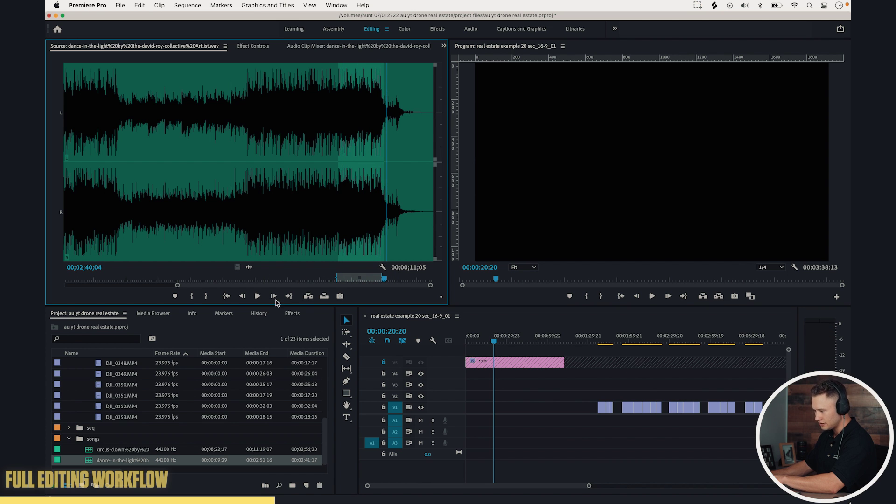
Move the excerpt's In point earlier for a 00;00;20;18 duration and place it on A1 at the sequence start, expanding the track.
drag(338, 278, 463, 423)
double_click(454, 422)
key(=)
key(=)
key(=)
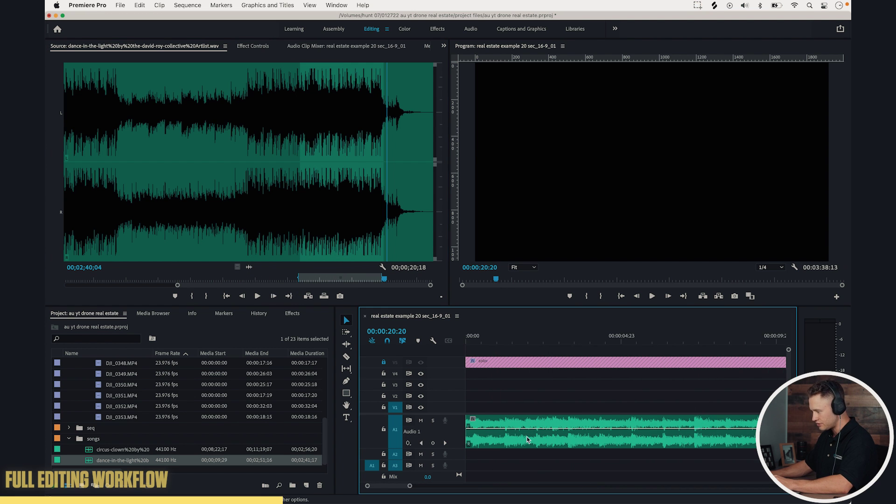
Play back the music clip on A1 from the start of the sequence.
click(519, 341)
drag(516, 341, 462, 348)
click(516, 391)
key(space)
key(=)
key(=)
key(minus)
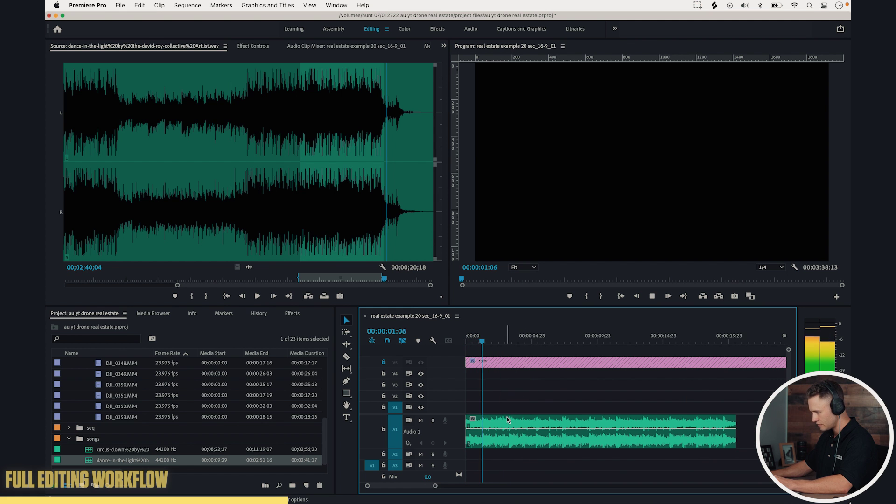
key(minus)
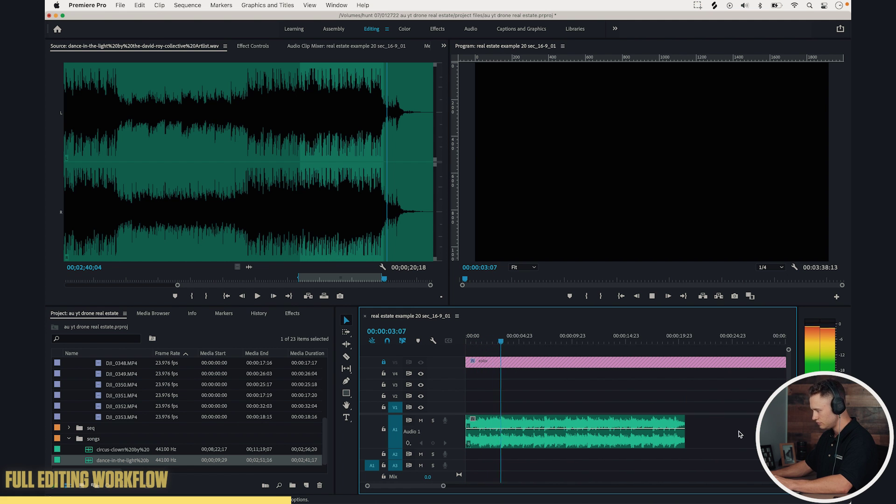
Extend the end of the music clip on A1 to about 26 seconds to include the song's quiet tail.
drag(685, 421, 725, 401)
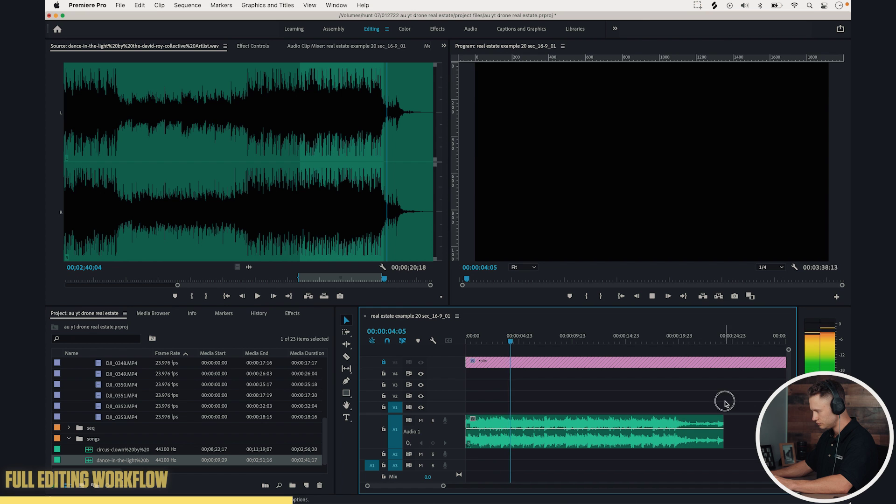
click(639, 341)
scroll(674, 404, down, 5)
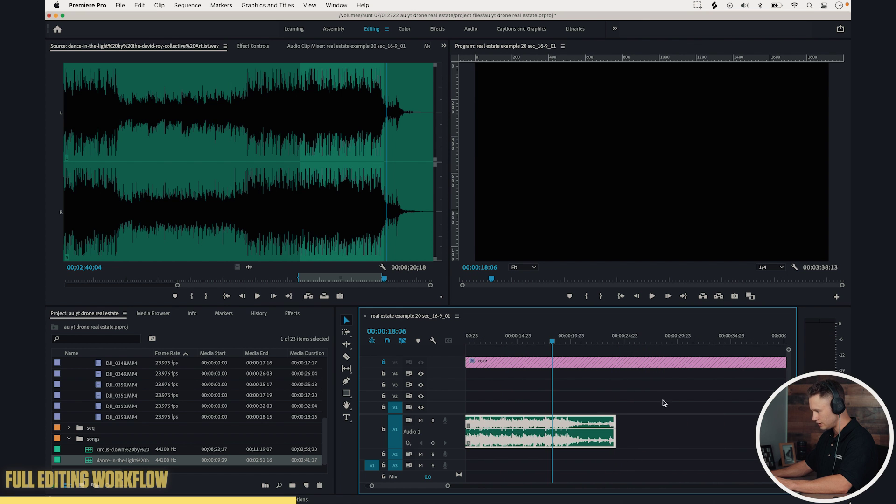
scroll(627, 415, up, 3)
drag(608, 423, 638, 417)
click(635, 410)
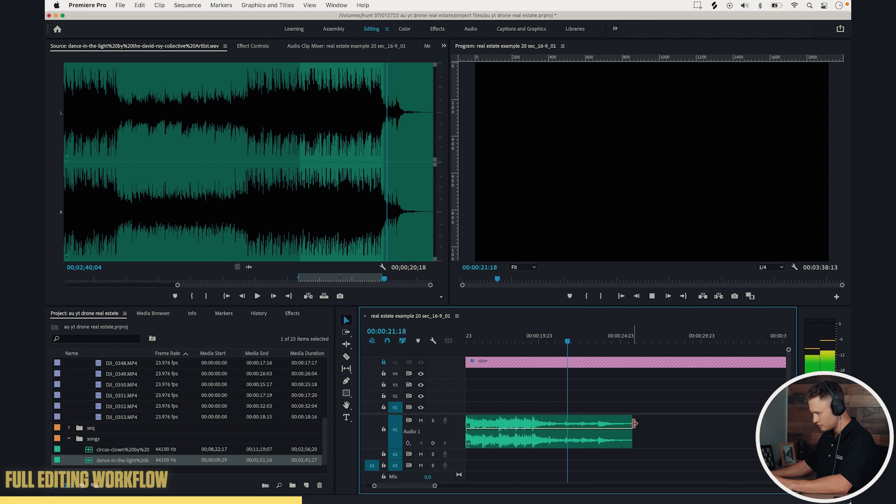
mouse_move(630, 427)
mouse_down()
mouse_move(691, 422)
mouse_move(646, 423)
mouse_up()
key(space)
scroll(646, 423, left, 5)
click(646, 423)
scroll(666, 419, down, 3)
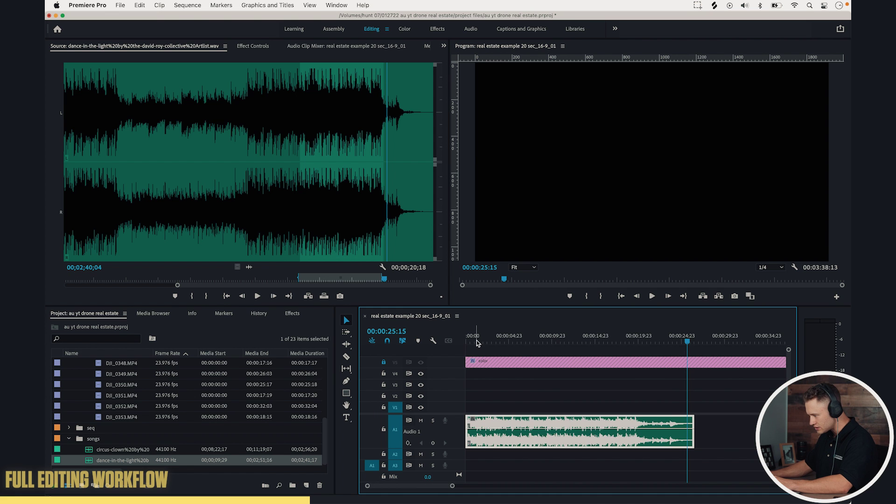
Split the music clip on A1 at 00:00:05:07 and ripple delete the part before the cut.
drag(485, 336, 498, 338)
click(530, 398)
key(space)
key(equal)
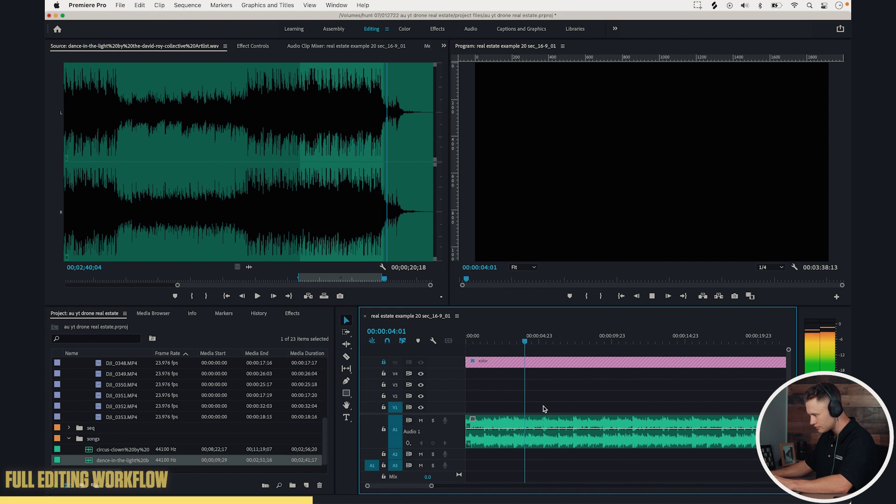
key(space)
key(d)
click(537, 338)
key(space)
key(space)
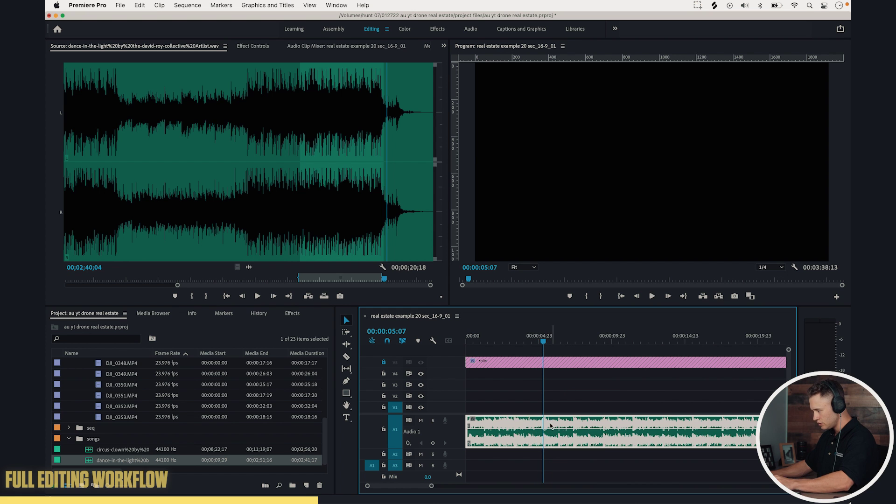
key(c)
click(544, 425)
key(v)
key(Delete)
click(516, 424)
key(Delete)
Add a Constant Power fade to the end of the music clip and lengthen it to about 2.3 seconds.
drag(474, 342, 464, 364)
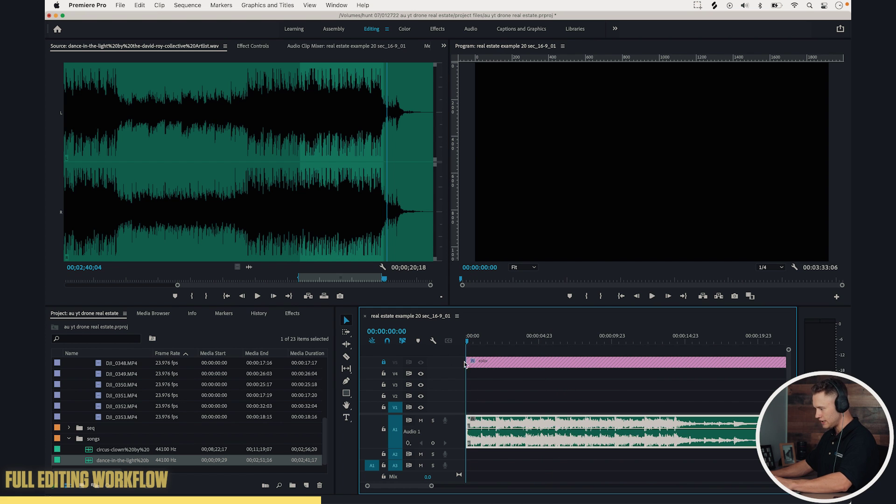
key(space)
click(538, 404)
click(544, 406)
scroll(604, 424, down, 1)
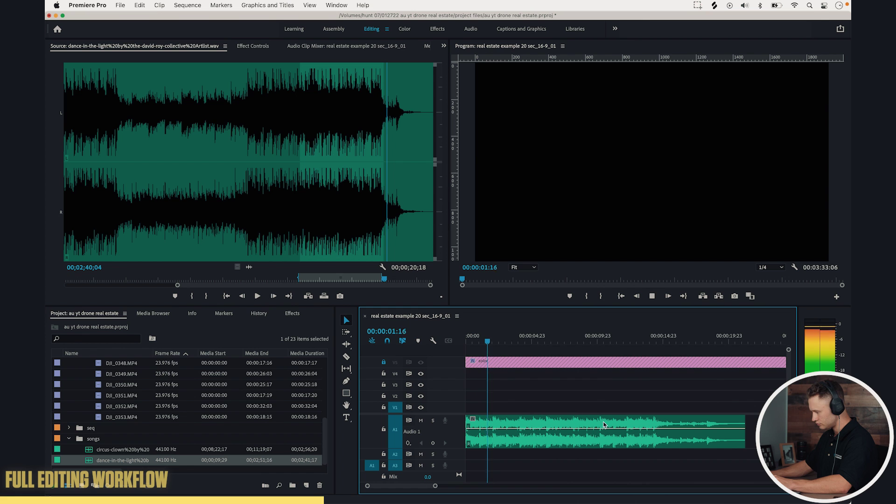
drag(621, 342, 710, 350)
click(744, 440)
key(shift+super+d)
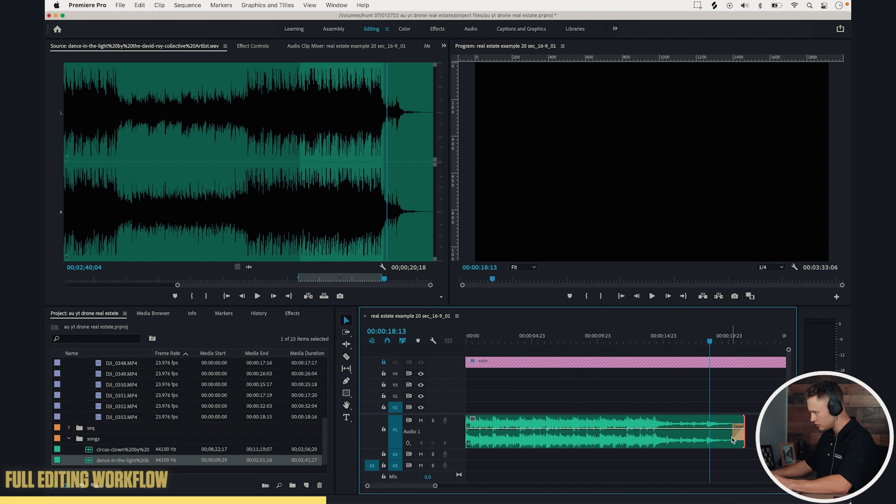
click(731, 440)
drag(736, 436, 718, 440)
scroll(727, 449, up, 3)
scroll(727, 450, right, 1)
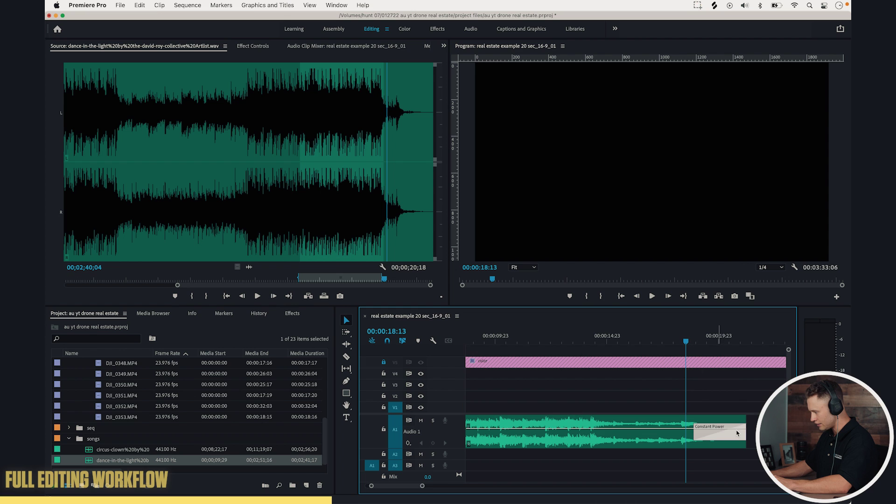
Keyframe the music clip's volume to ramp down from about 00:00:18 to the clip's end.
super+click(663, 429)
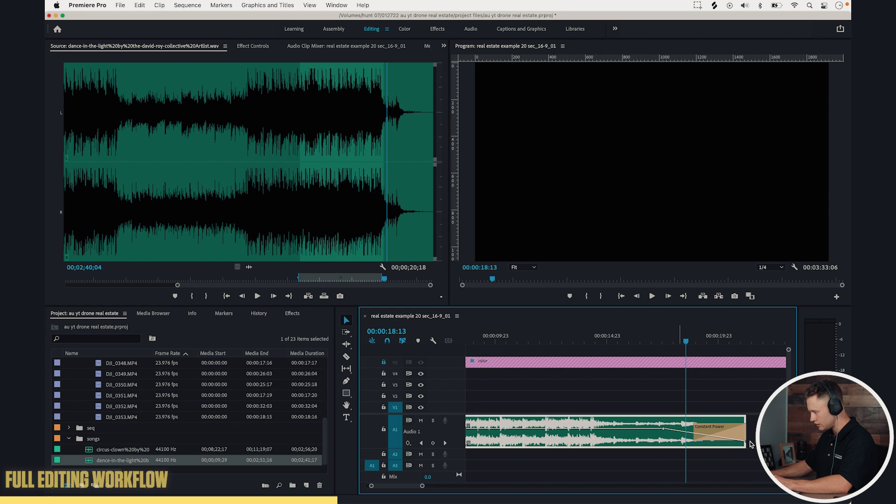
click(719, 396)
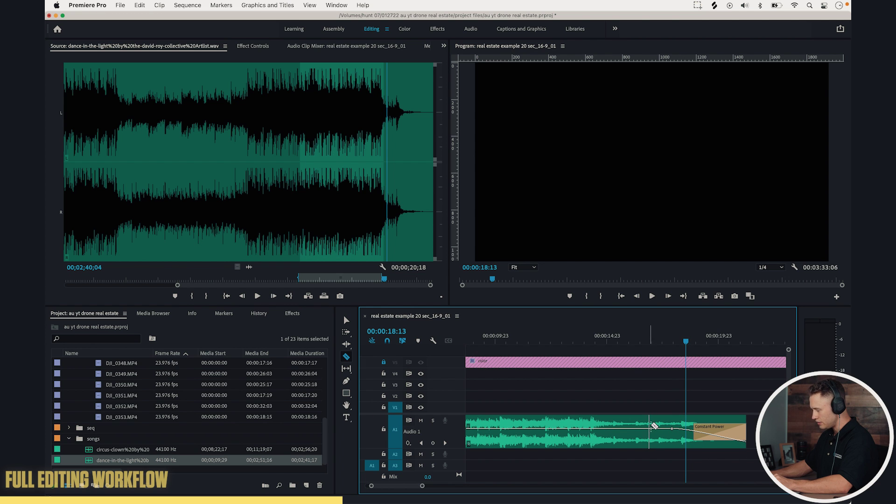
drag(662, 434, 668, 432)
Split the music clip at about 00:00:17 and add a Constant Power crossfade at the cut.
click(699, 426)
click(690, 422)
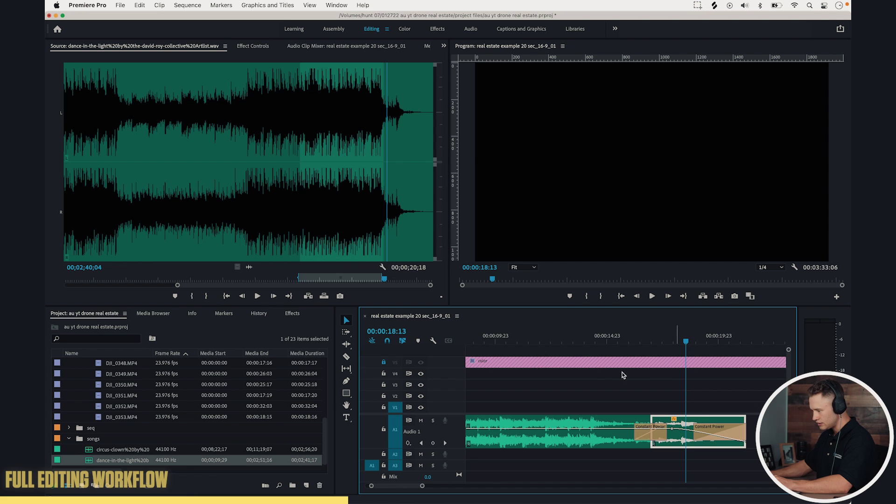
Find the Lowpass audio effect, apply it to the final music segment and show its effect settings.
key(shift+7)
click(92, 325)
text(lo)
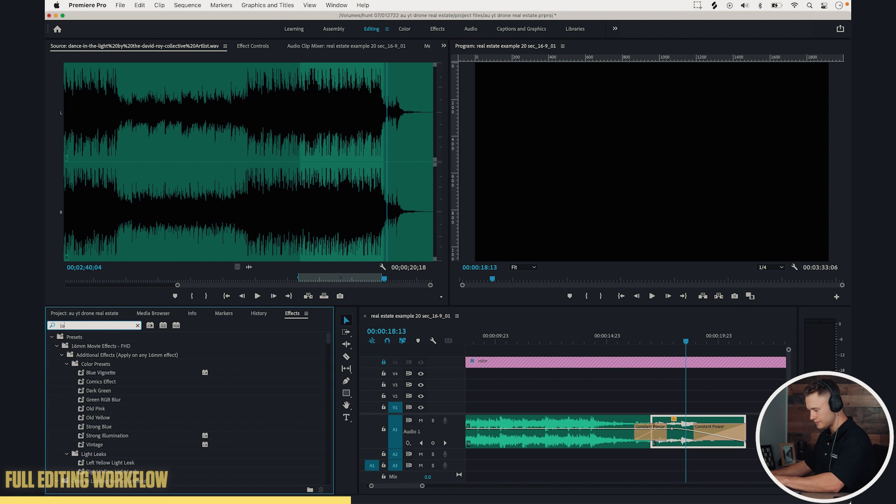
text(wp)
drag(74, 374, 684, 436)
click(253, 46)
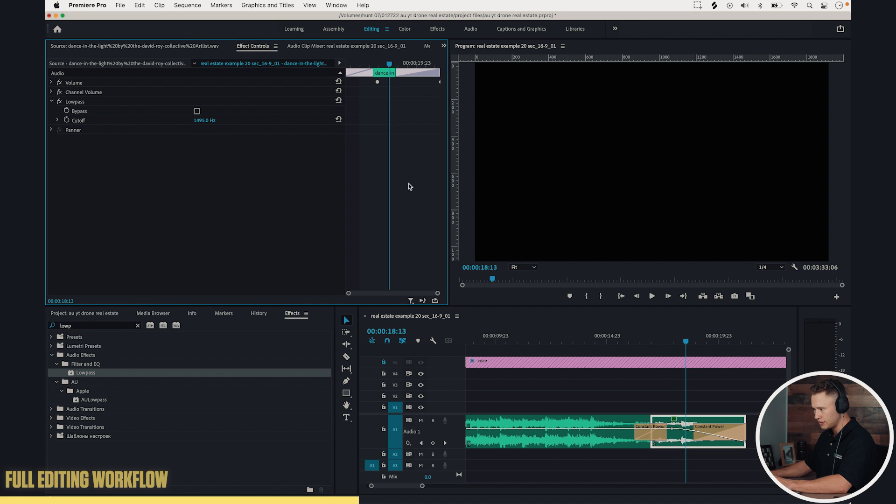
Audition the cut into the final music segment and lengthen its Constant Power crossfade to about 2.6 seconds.
drag(642, 344, 626, 344)
key(space)
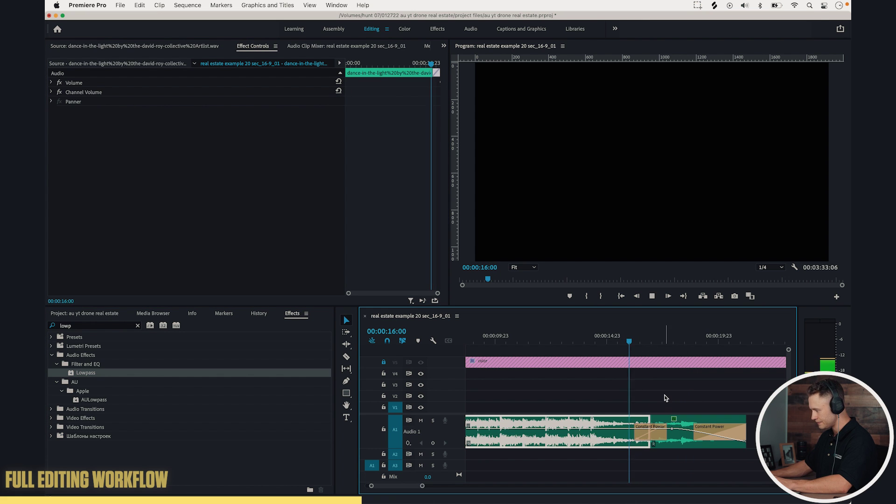
click(657, 441)
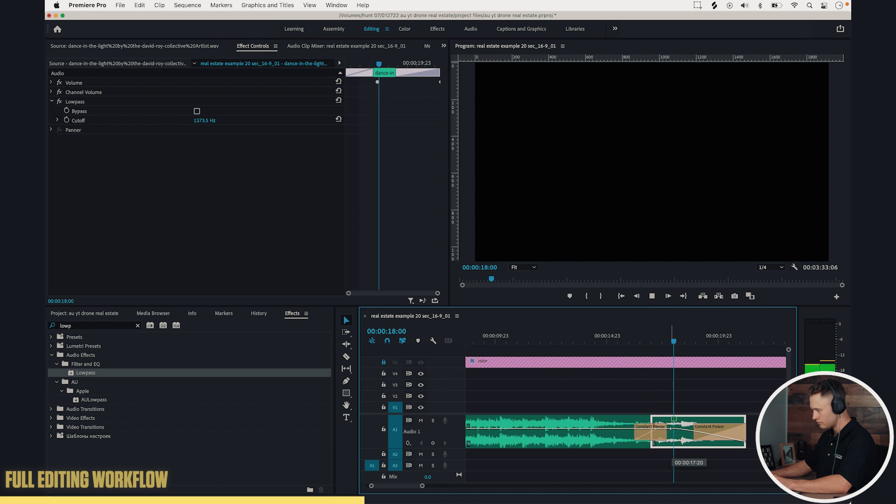
drag(667, 435, 691, 434)
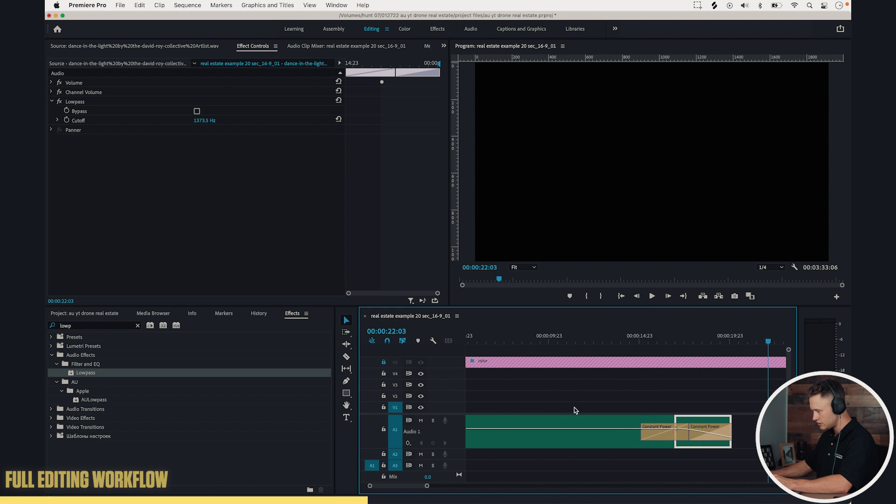
Play back the music's ending from 00:00:14:12 and save the project.
scroll(579, 411, down, 2)
drag(689, 340, 677, 345)
key(space)
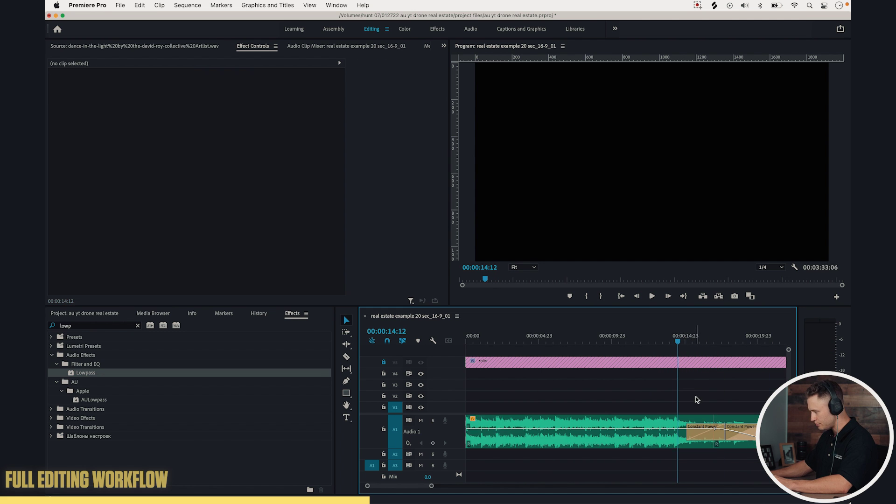
scroll(691, 403, right, 3)
key(equal)
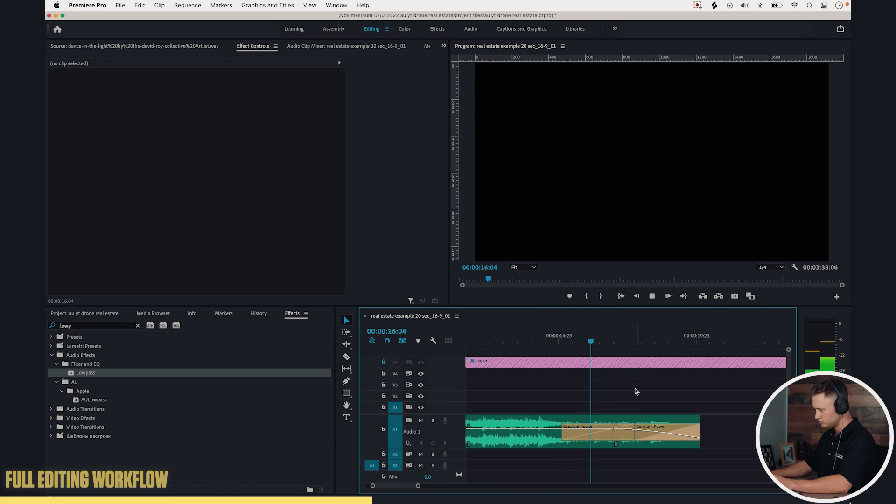
key(minus)
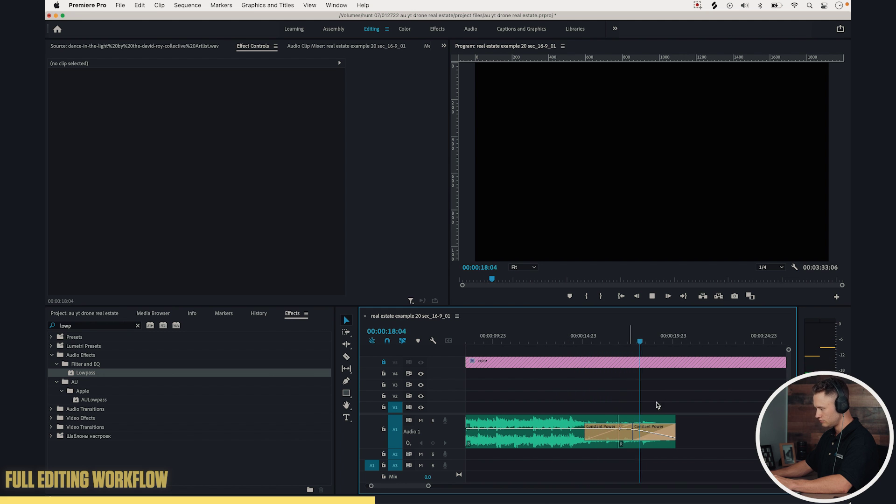
key(space)
click(603, 428)
key(minus)
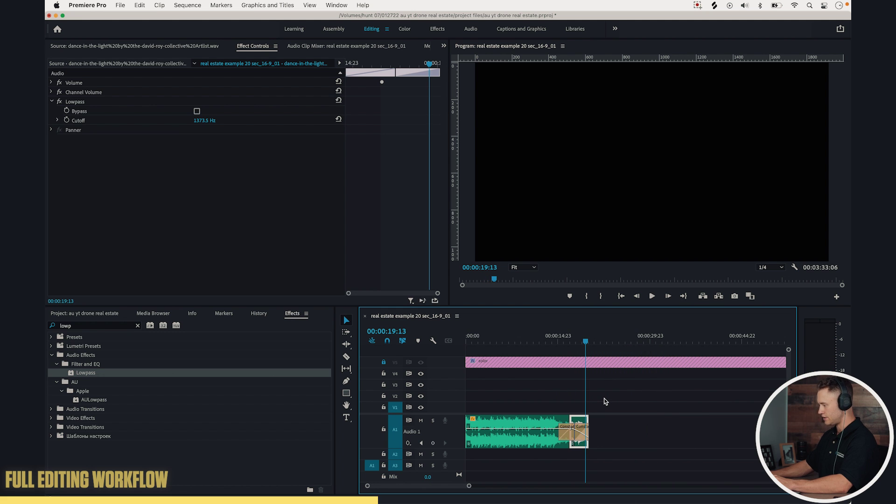
key(super+s)
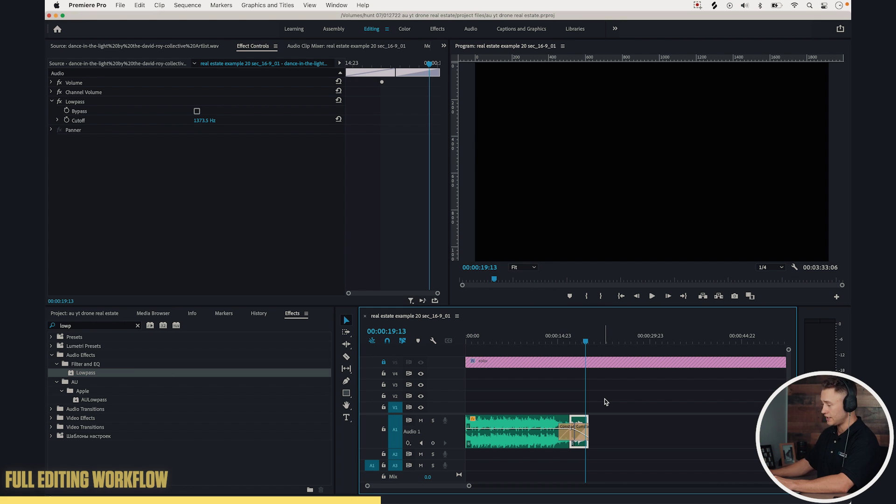
Move all the drone clips on V1 earlier so the first one starts at 00:00:17:04, under the color layer.
key(minus)
key(minus)
key(minus)
key(minus)
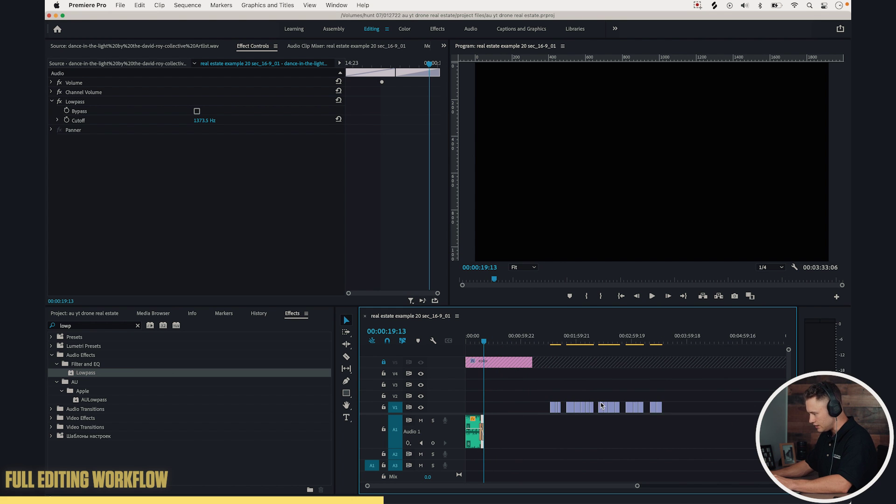
drag(582, 399, 487, 419)
Apply Set to Frame Size to all the selected drone clips on V1.
key(equal)
key(equal)
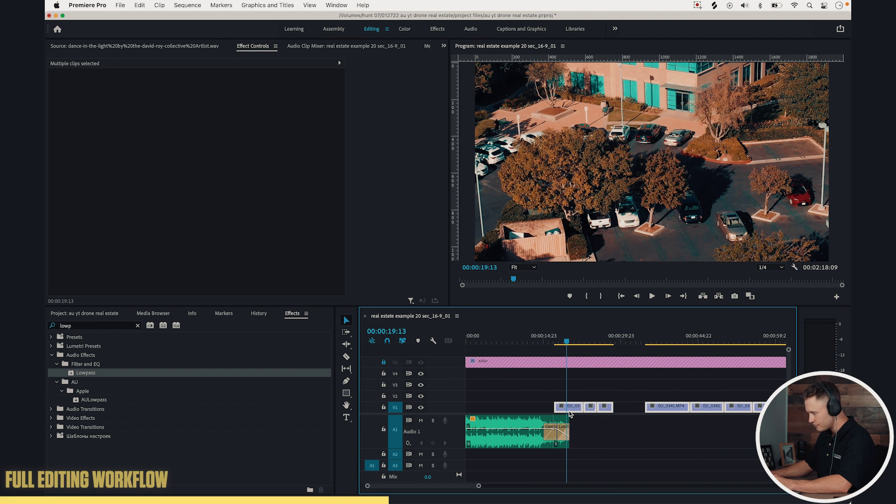
right_click(574, 410)
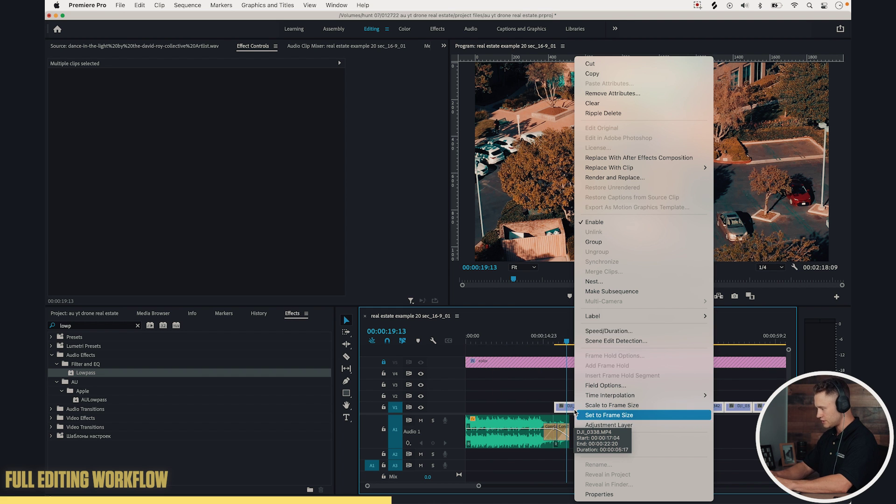
click(579, 415)
click(546, 399)
Examine the image size in the properties of DJI_0338.MP4 and compare it with the frame size in the sequence settings.
click(573, 410)
key(super+shift+h)
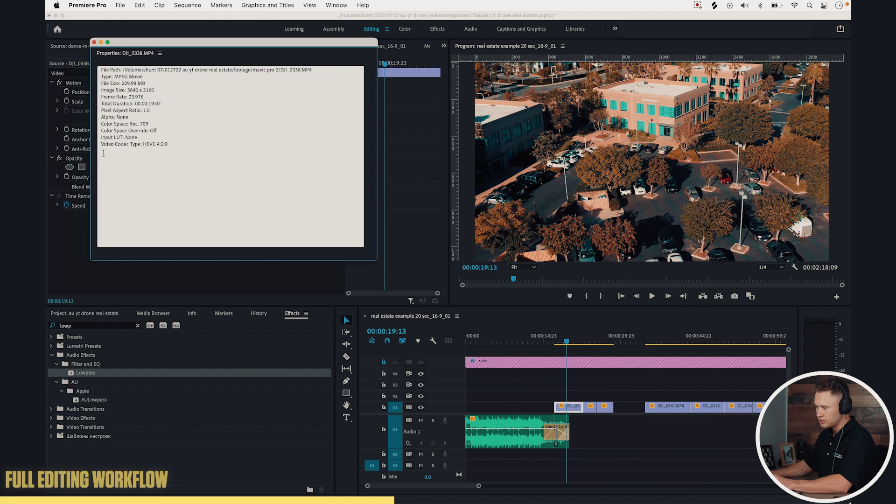
drag(128, 90, 155, 91)
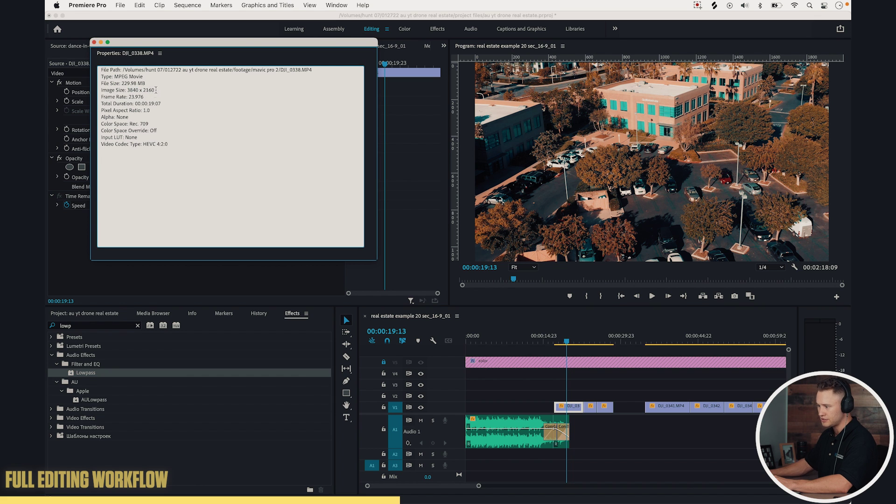
click(94, 42)
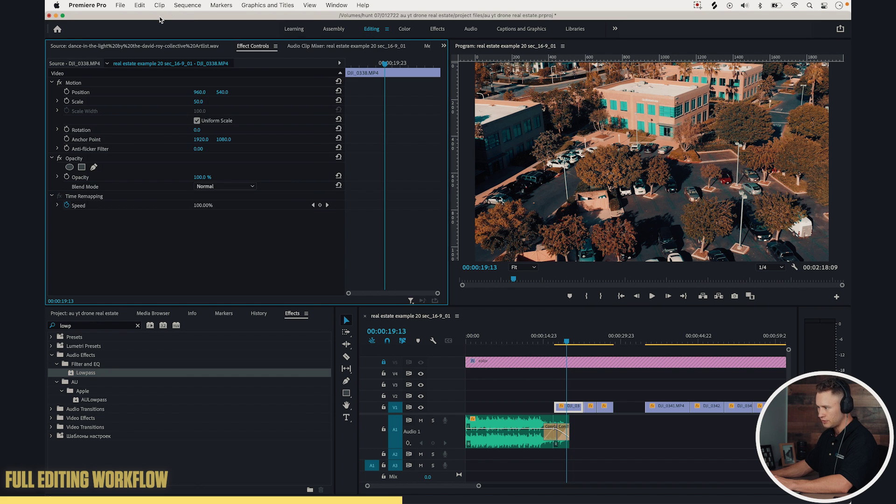
click(188, 5)
click(199, 19)
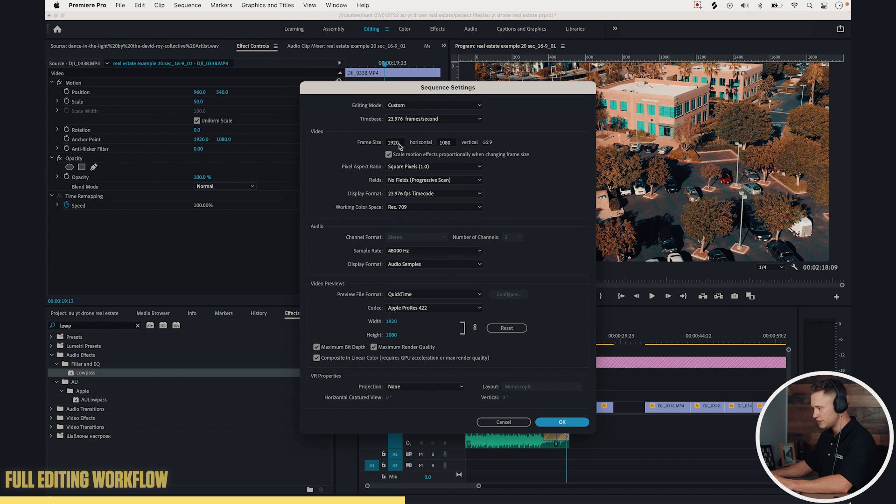
click(572, 422)
click(562, 408)
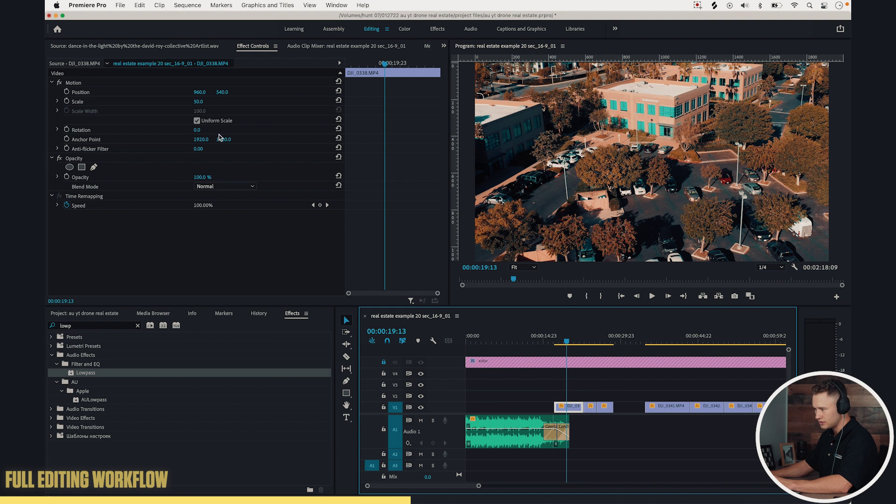
Try a Scale of 100 on the DJI_0338.MP4 clip and undo the change.
click(198, 102)
text(100)
key(Return)
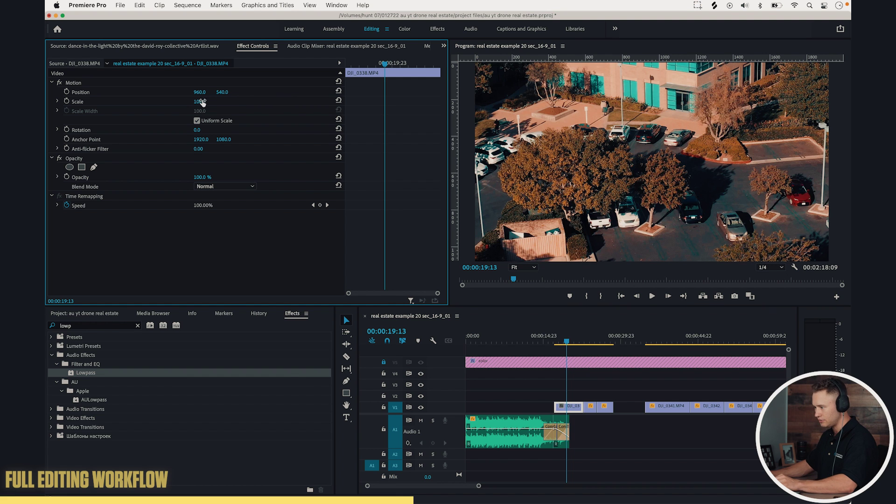
key(super+z)
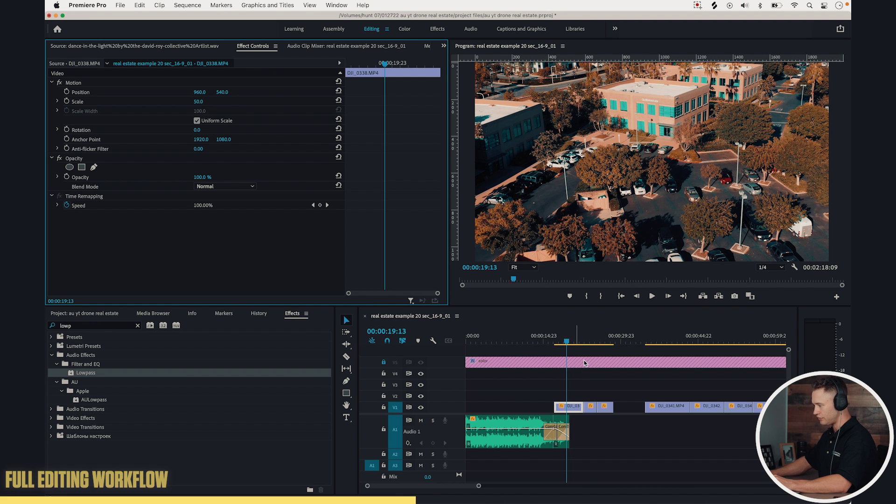
Unlock and relock the color layer's track V5, and save the project.
drag(553, 336, 573, 336)
click(384, 363)
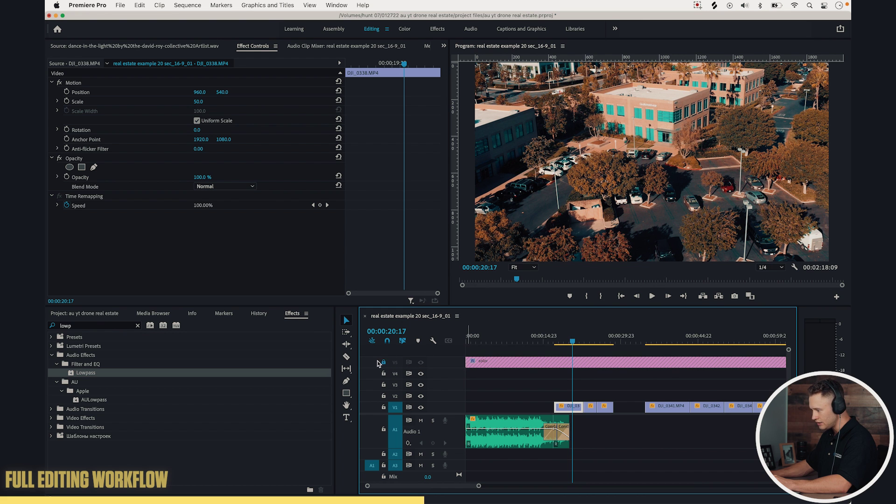
click(421, 362)
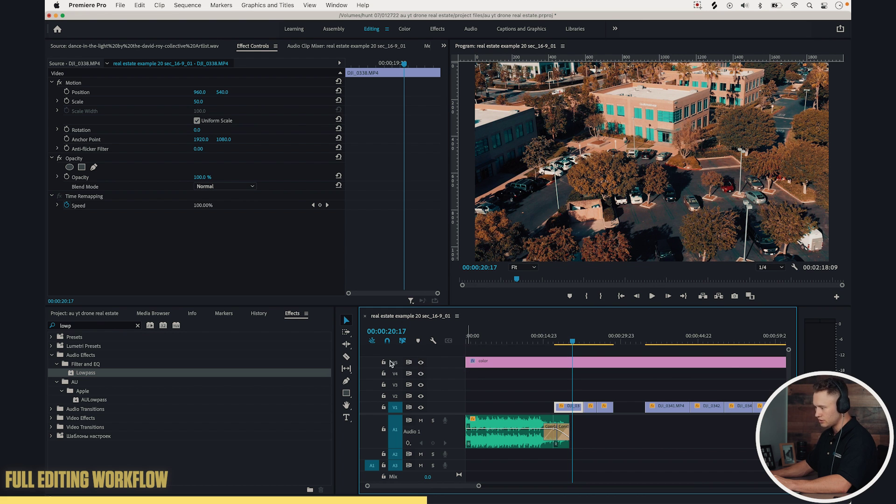
key(super+s)
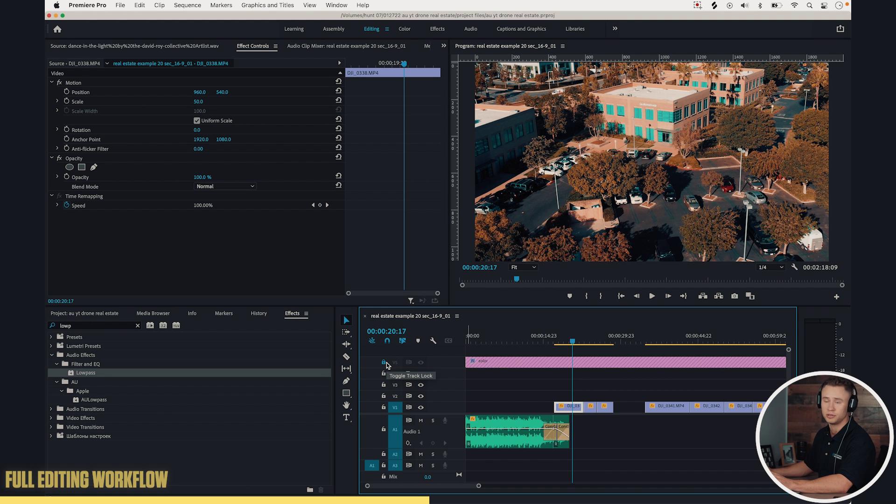
Try the DJI_0338.MP4 clip at about five seconds into the sequence and scrub through the candidate opening clips.
key(equal)
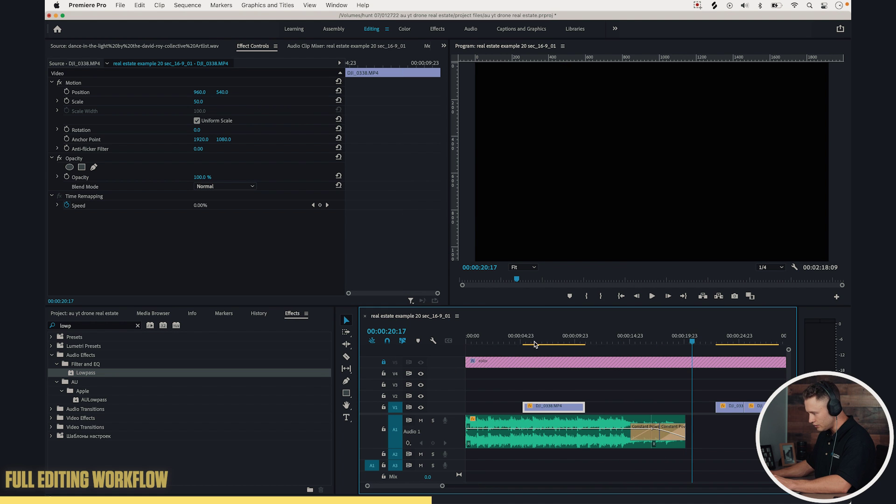
drag(535, 344, 576, 343)
key(minus)
key(minus)
click(578, 393)
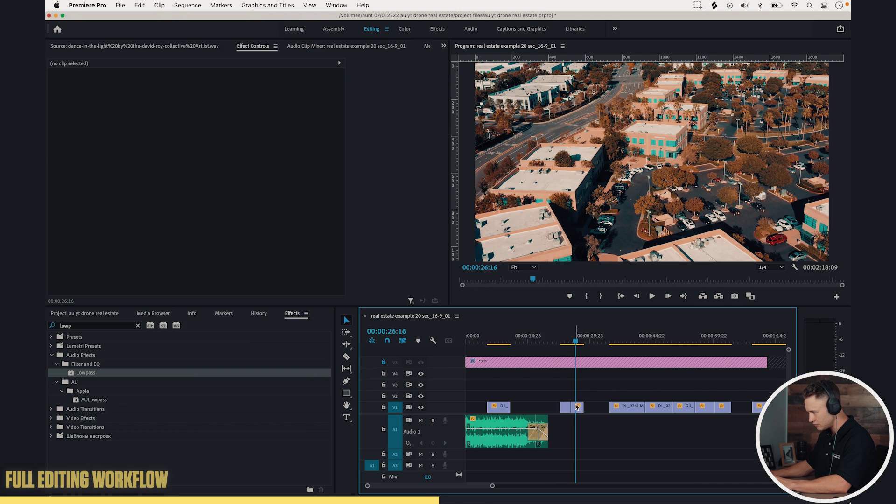
Move the DJI_0340.MP4 clip to the very start of the sequence on V1.
drag(577, 407, 548, 408)
drag(476, 345, 460, 349)
key(equal)
key(equal)
Play the opening against the music and trim the end of DJI_0340.MP4 to 00:00:02:01.
key(space)
key(equal)
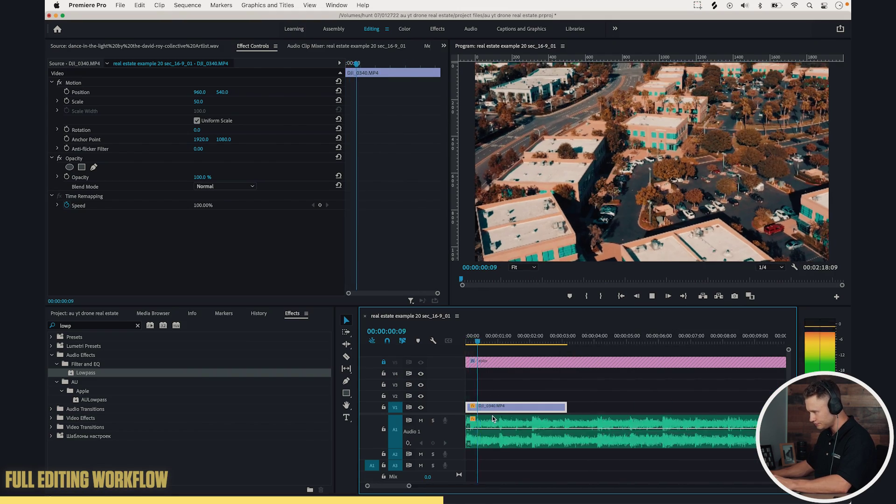
key(space)
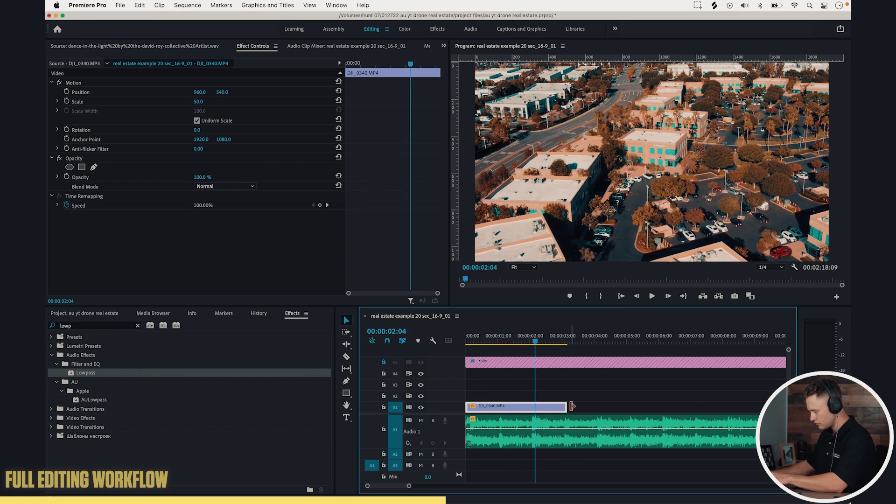
drag(566, 405, 534, 408)
Move DJI_0338.MP4 directly after the opening clip on V1 and play the cut with the music.
key(minus)
key(minus)
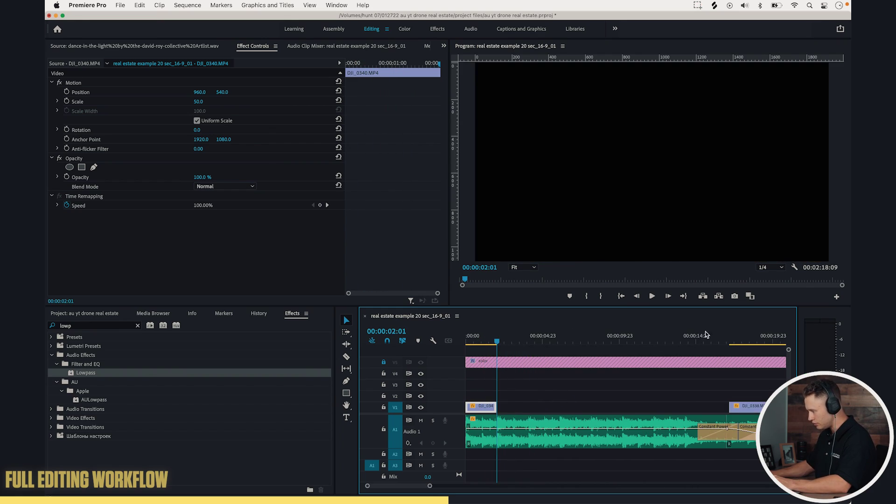
drag(733, 336, 756, 339)
key(minus)
key(space)
mouse_move(647, 341)
mouse_down()
mouse_move(677, 342)
mouse_move(656, 342)
mouse_up()
drag(649, 407, 508, 408)
click(476, 340)
mouse_move(477, 342)
mouse_down()
mouse_move(504, 342)
mouse_move(475, 343)
mouse_up()
key(space)
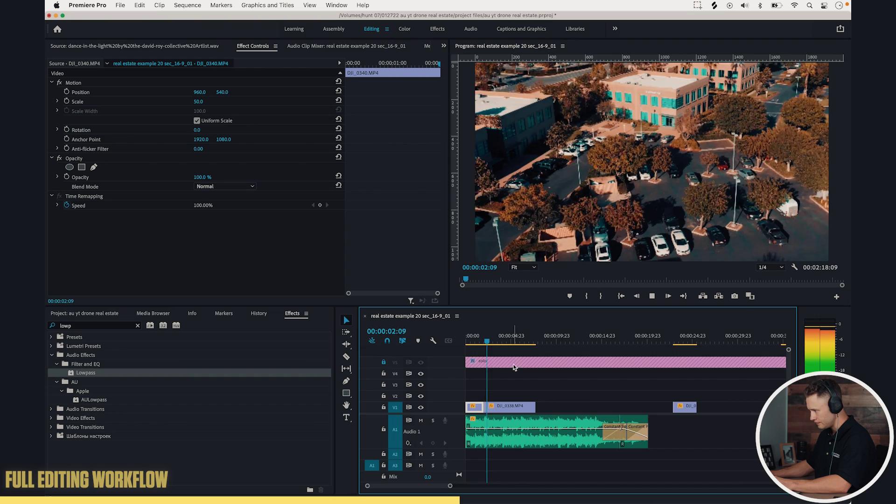
key(space)
Rework DJI_0338.MP4 to use later footage directly after the opening clip, with its end at about 8.8 seconds.
drag(535, 400, 585, 405)
drag(500, 341, 530, 346)
drag(585, 406, 546, 406)
Play DJI_0338.MP4 against the music and trim its end to about 00:00:04:02.
click(483, 340)
key(equal)
key(space)
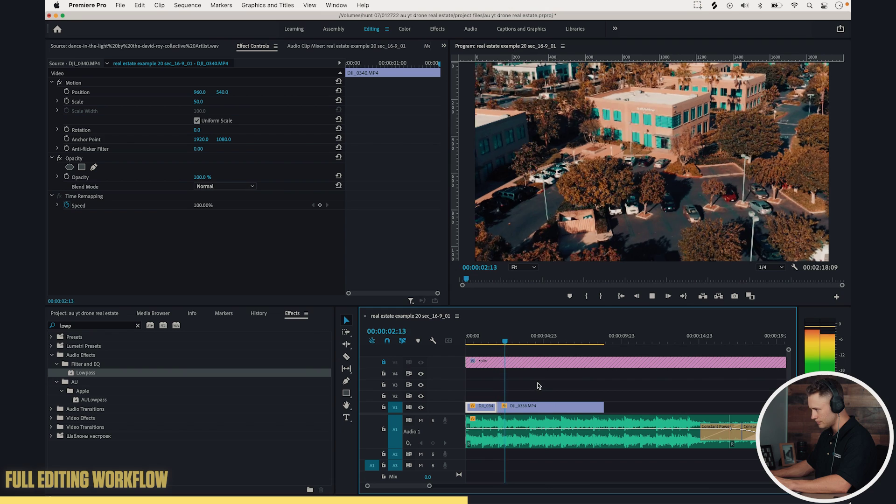
key(space)
drag(603, 409, 529, 407)
Move the unused DJI_0339.MP4 clip out of the way onto V3 at about 00:01:32.
key(minus)
click(627, 344)
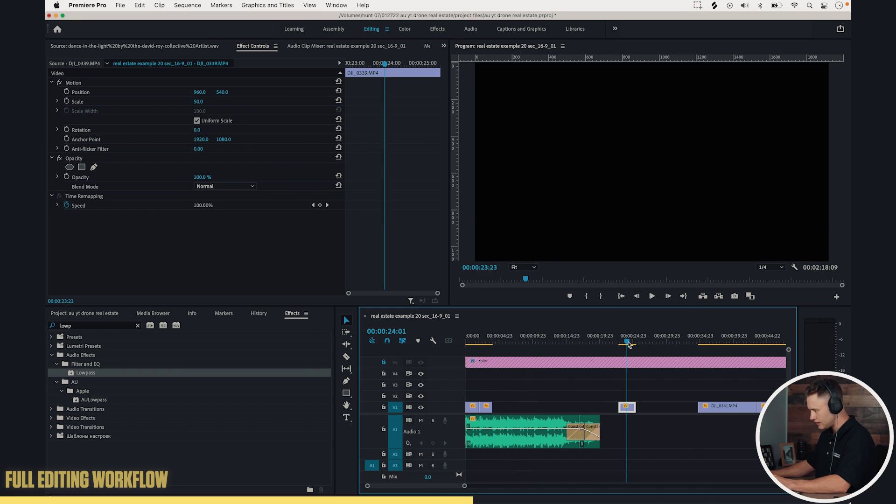
key(minus)
drag(540, 409, 764, 384)
Move the five clips beginning with DJI_0341.MP4 earlier on V1 to about 15 seconds, and scrub through DJI_0341.MP4 and DJI_0342.MP4.
drag(564, 386, 680, 406)
drag(584, 409, 519, 409)
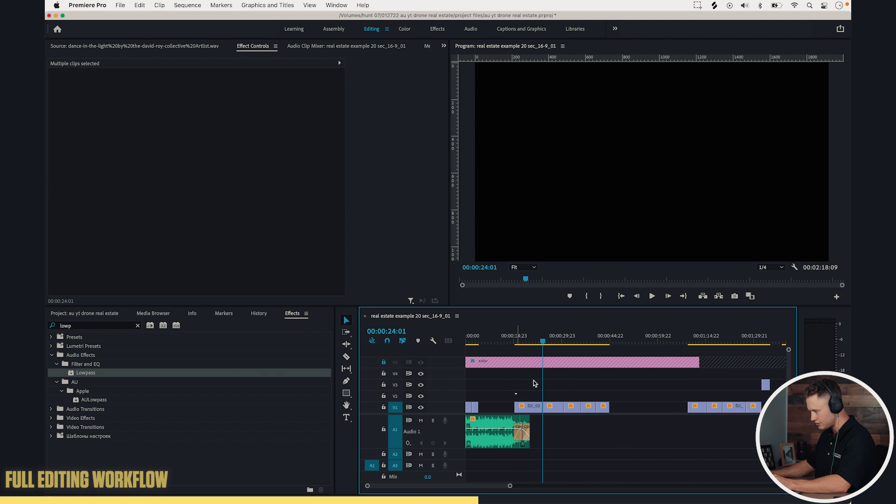
click(519, 409)
drag(532, 341, 534, 340)
key(equal)
key(equal)
key(equal)
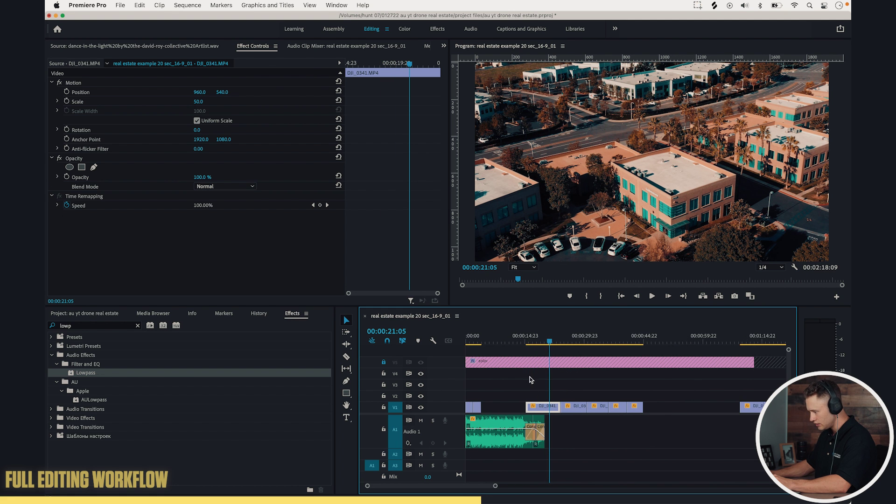
key(minus)
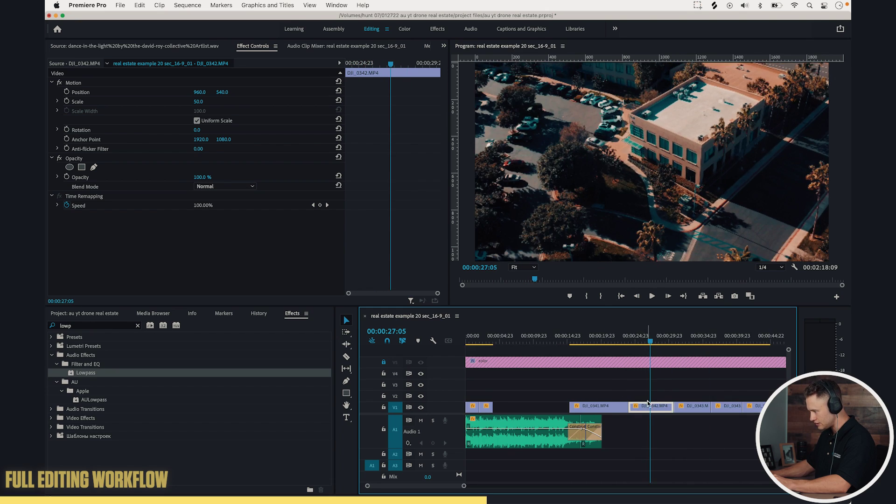
Place DJI_0342.MP4 and DJI_0343.MP4 back to back on V2, starting at about 3.5 seconds.
drag(552, 400, 512, 396)
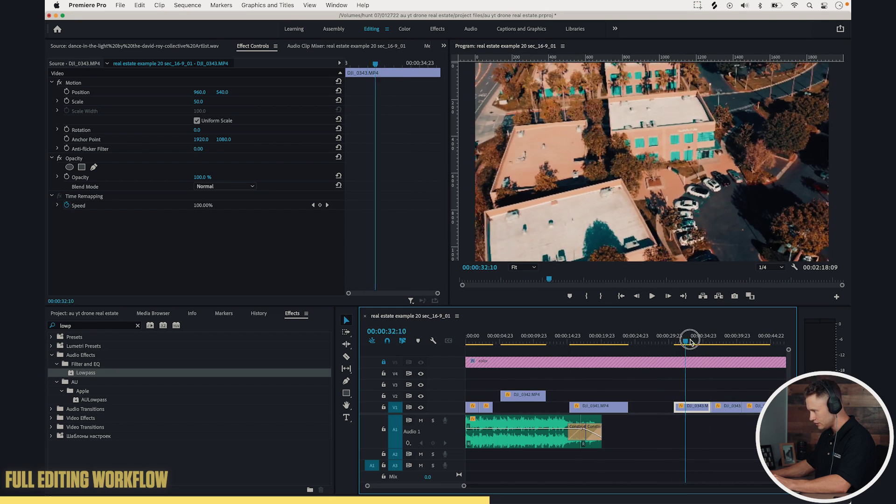
drag(749, 346, 692, 345)
drag(689, 406, 645, 405)
shift+click(530, 398)
click(591, 378)
Start the two V2 clips where DJI_0338.MP4 ends, at 00:00:04:02, and play the cut against the music.
click(484, 346)
key(=)
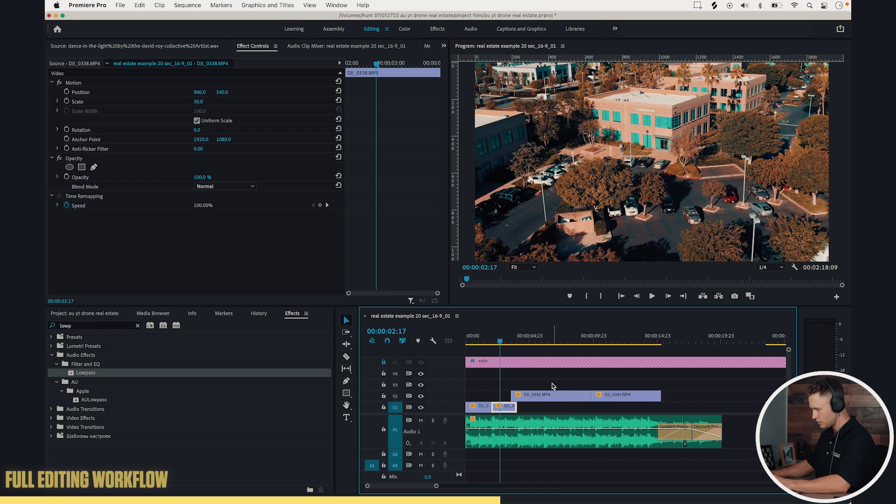
click(553, 386)
key(space)
key(=)
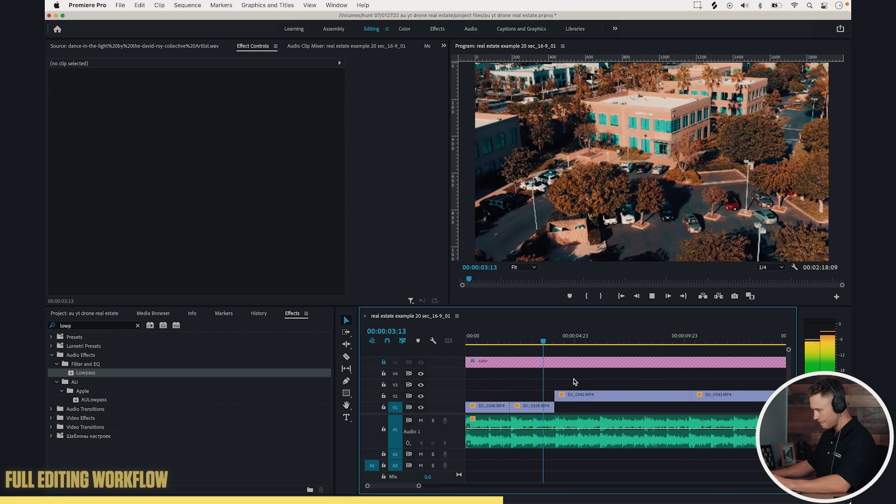
Shift the two V2 clips one frame later and extend the end of DJI_0338.MP4 to meet them.
click(556, 344)
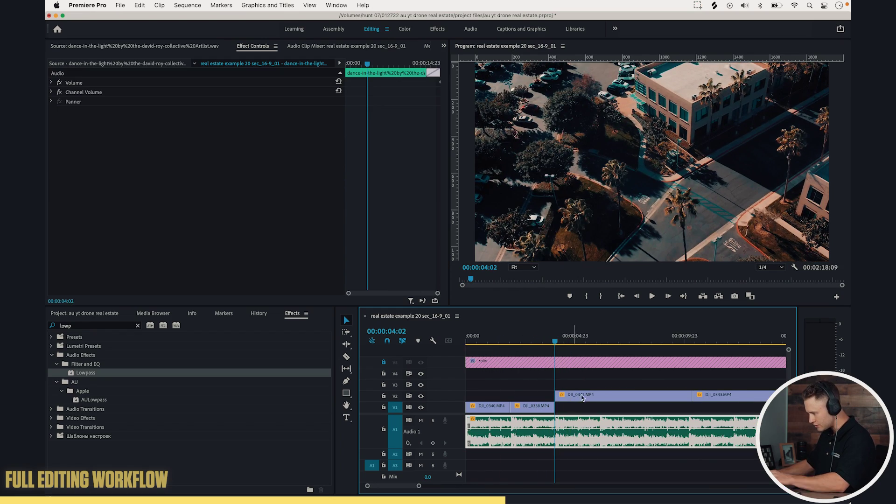
key(Right)
drag(589, 379, 721, 402)
drag(625, 396, 629, 397)
click(562, 410)
drag(555, 410, 556, 409)
Lock the music track A1 and play from 00:00:03:18 through the cut into DJI_0342.MP4.
click(549, 342)
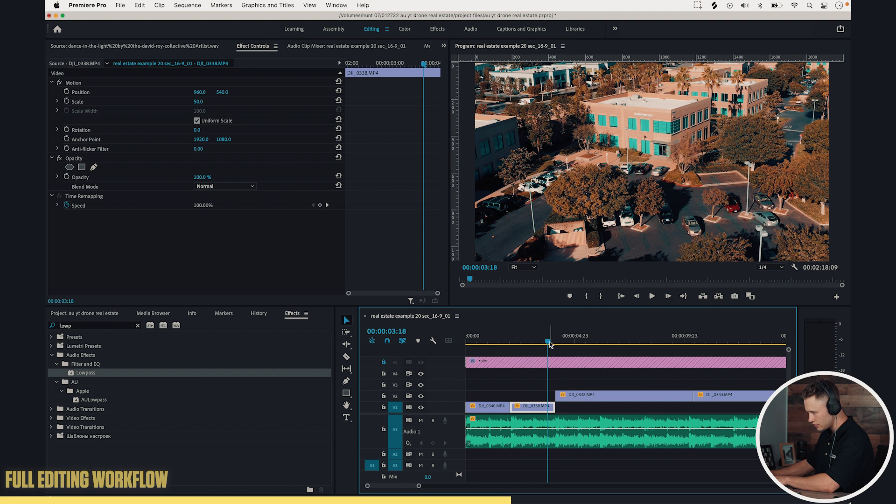
click(580, 387)
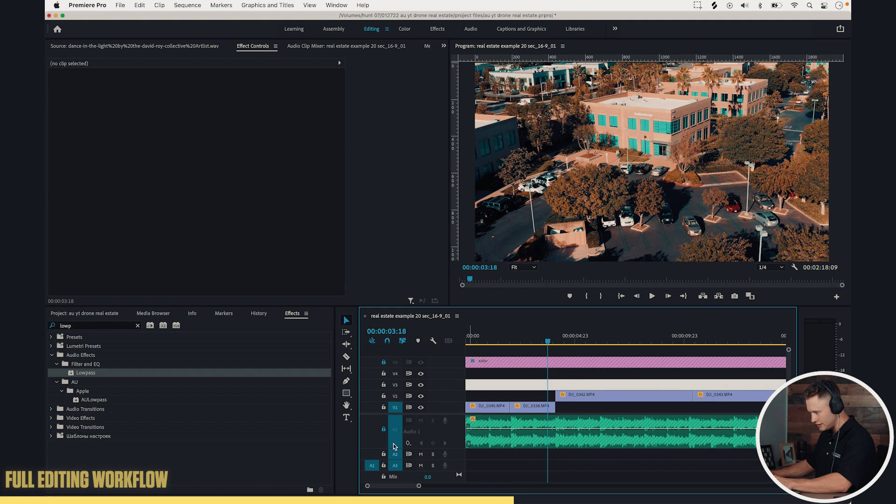
drag(550, 440, 578, 439)
click(621, 462)
key(super+z)
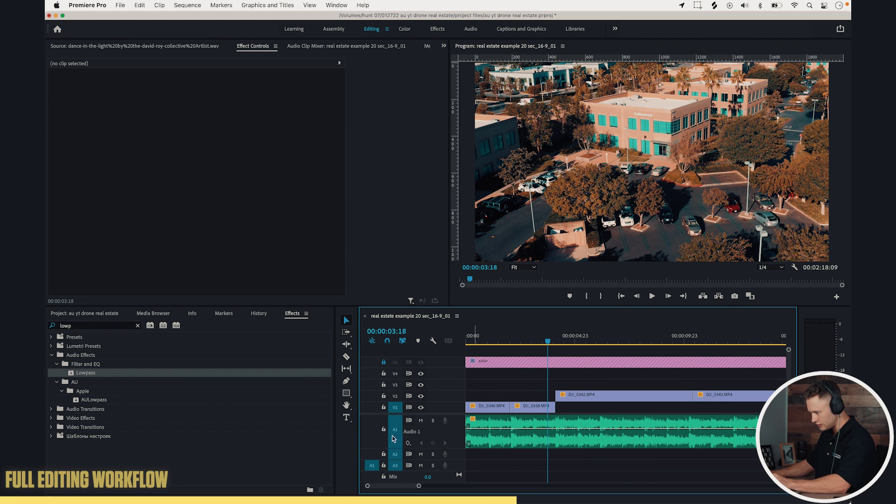
key(space)
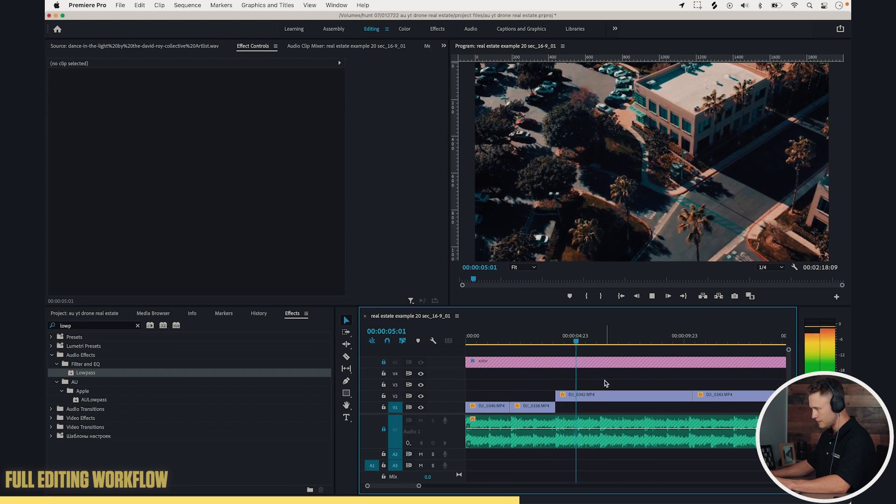
key(space)
Cut DJI_0342.MP4 at about 6.6 seconds, remove its front part and move the remainder back to the end of DJI_0338.MP4.
key(c)
click(611, 395)
key(v)
drag(628, 396, 570, 396)
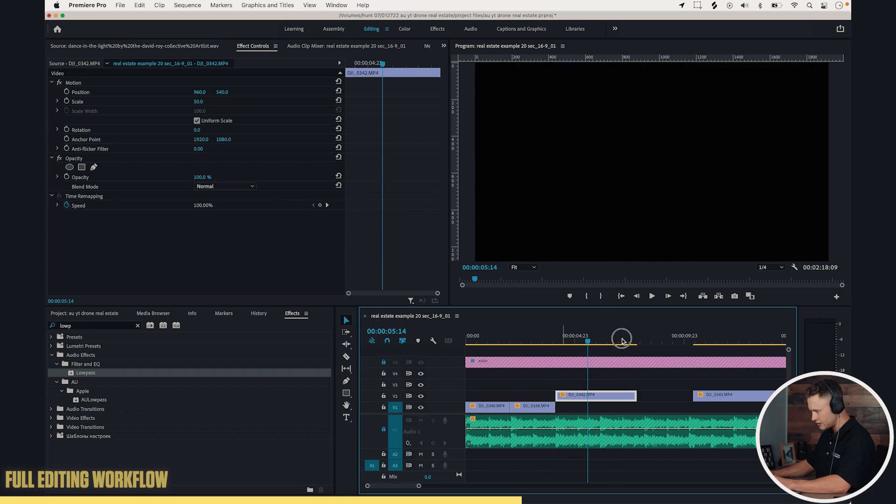
Play DJI_0342.MP4 against the music, trim its end to about 6 seconds and move it down to V1 beside DJI_0338.MP4.
key(Up)
click(585, 377)
key(space)
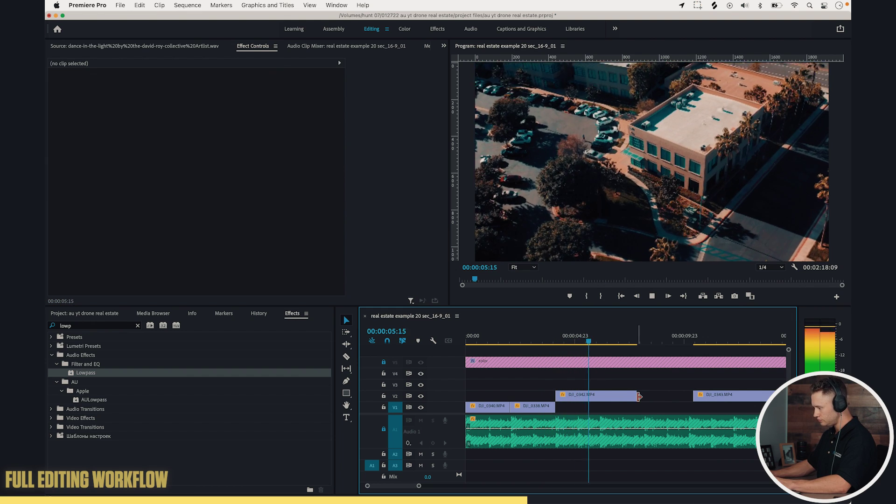
drag(640, 396, 610, 398)
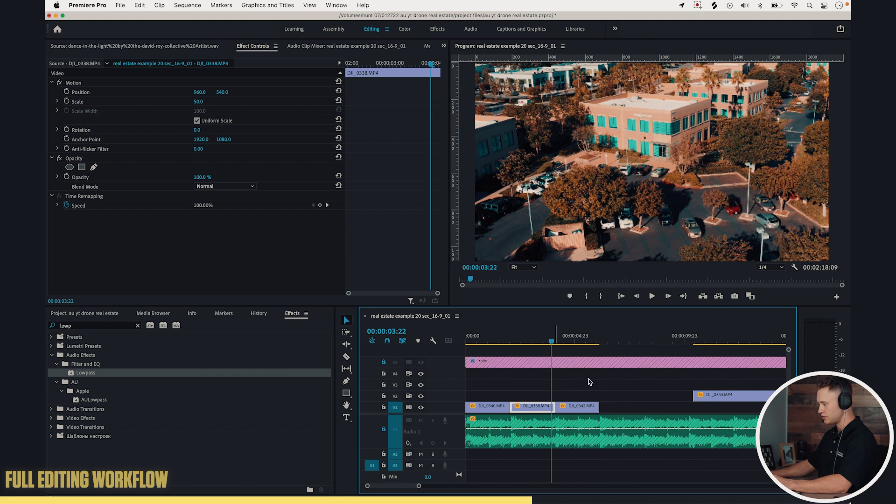
click(585, 379)
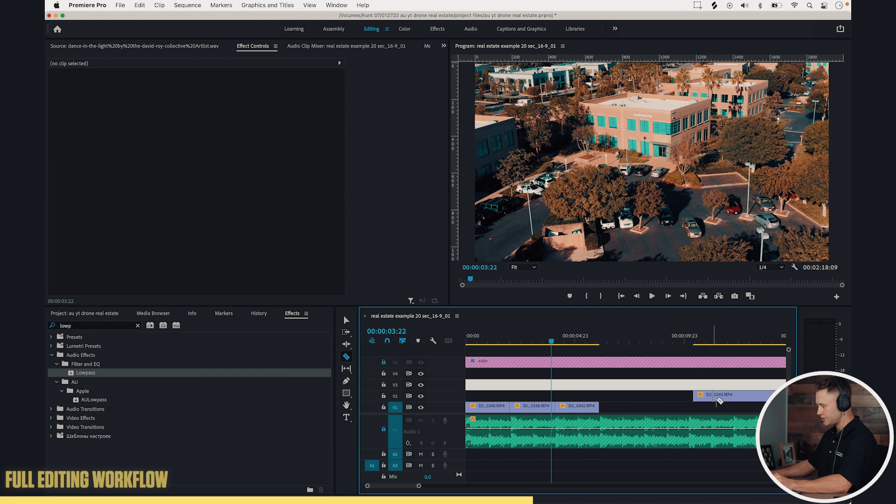
Move DJI_0343.MP4 back along V2 to the end of DJI_0342.MP4.
click(578, 396)
scroll(576, 403, up, 2)
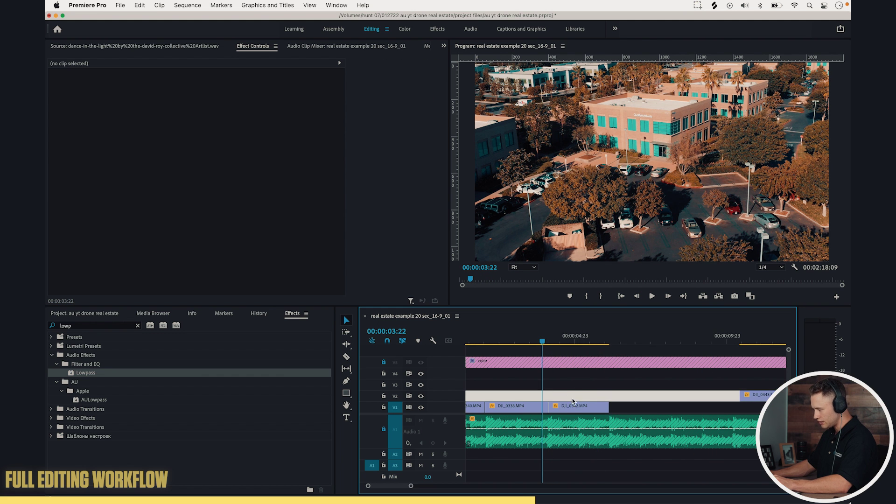
click(573, 336)
key(c)
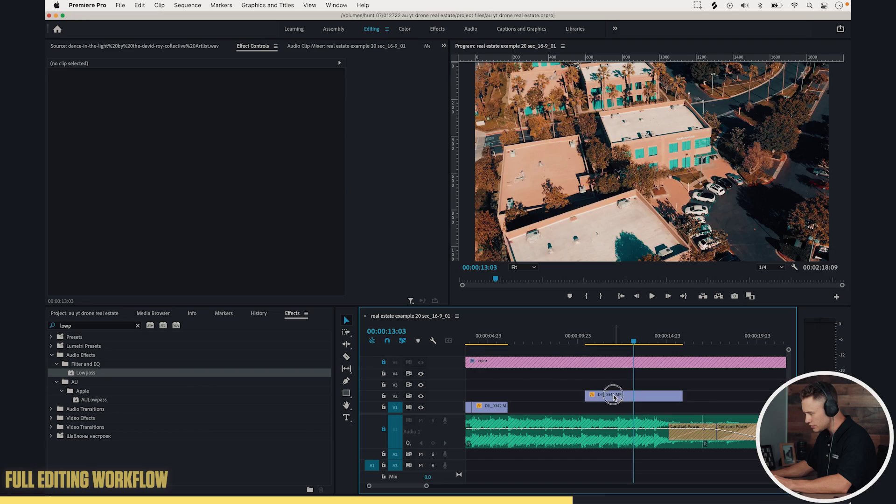
drag(610, 395, 534, 394)
Play DJI_0343.MP4 against the music, cut it at 00:00:08:04, delete the remainder and move the kept part down to V1.
click(495, 336)
scroll(510, 370, left, 5)
scroll(513, 369, up, 3)
mouse_move(590, 343)
mouse_down()
mouse_move(671, 344)
mouse_move(604, 346)
mouse_up()
key(space)
scroll(621, 370, right, 3)
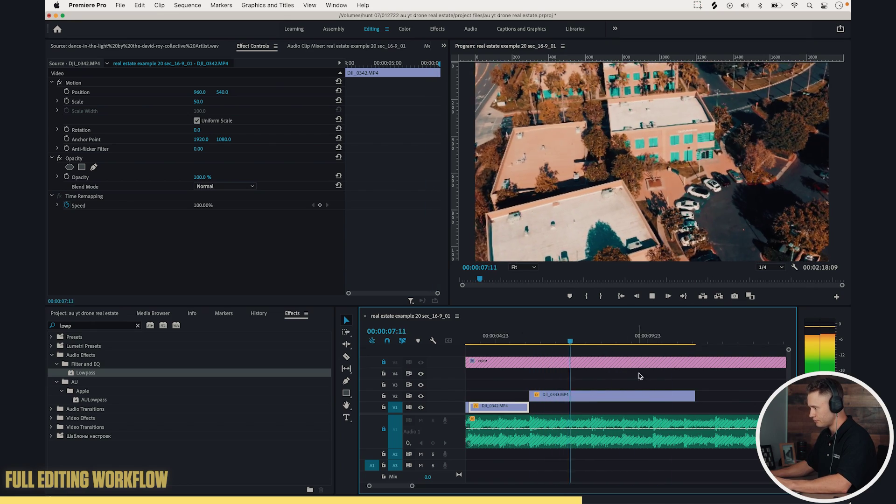
key(space)
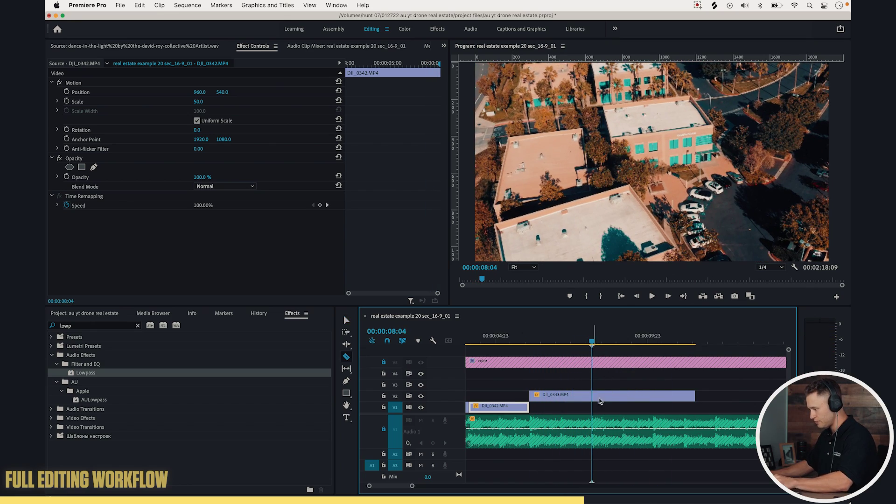
click(593, 398)
key(v)
click(601, 398)
key(Delete)
drag(579, 400, 576, 408)
Move DJI_0341.MP4 and the clips following it out of the edit, onto V4 near the end of the sequence.
key(minus)
key(minus)
scroll(576, 408, right, 4)
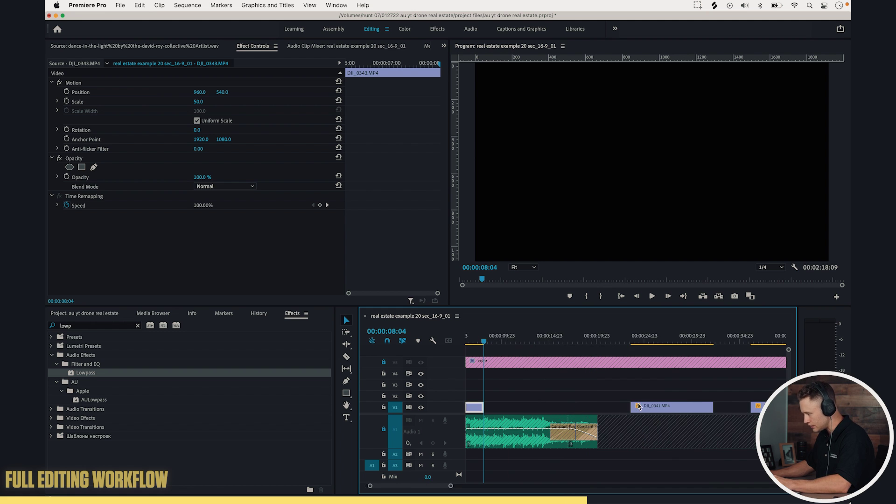
key(minus)
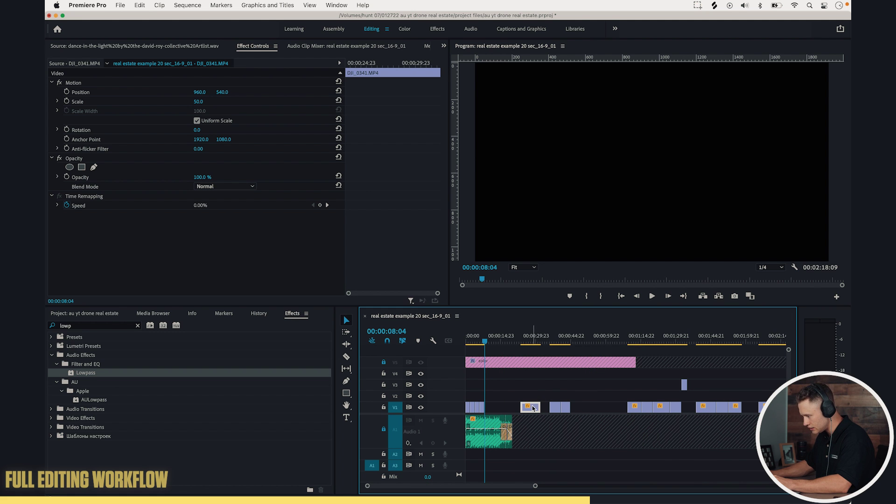
drag(573, 394, 543, 409)
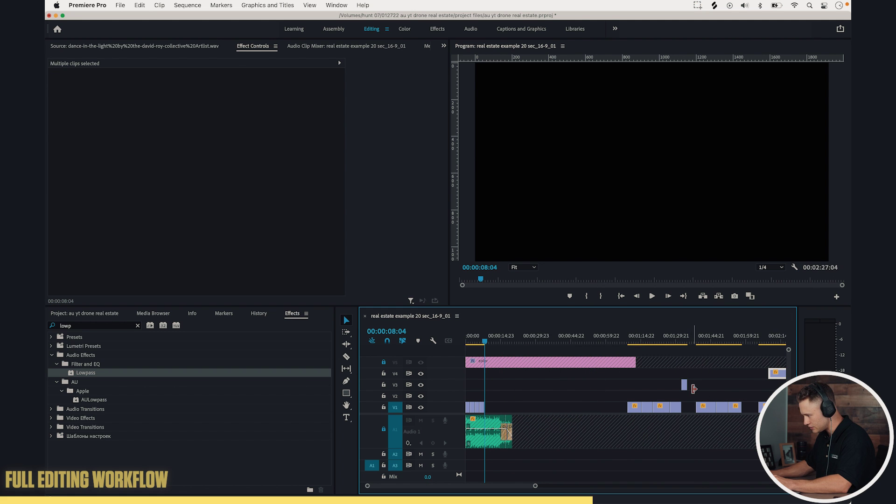
Move the short V3 clip down to V2 and place DJI_0345.MP4 at the end of DJI_0343.MP4 on V1.
drag(686, 392, 687, 398)
mouse_move(635, 341)
mouse_down()
mouse_move(649, 339)
mouse_move(637, 341)
mouse_up()
drag(635, 407, 498, 409)
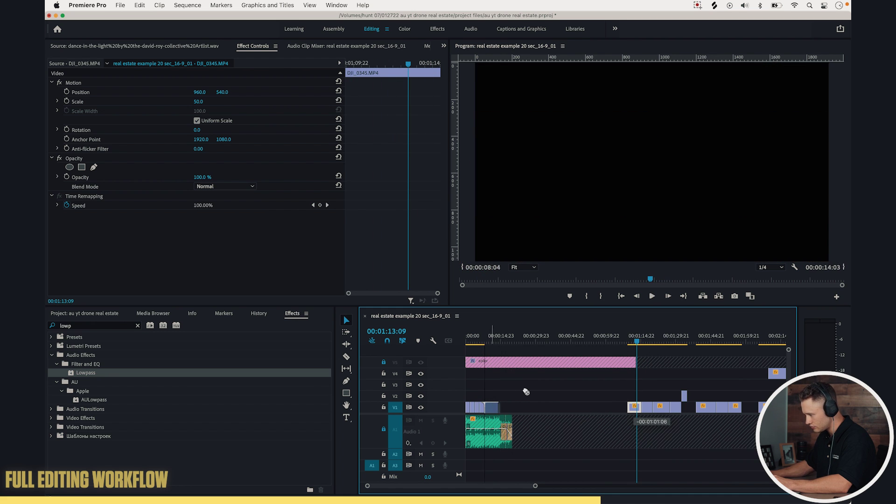
Bring DJI_0350.MP4 and DJI_0351.MP4 forward onto V2 over the music, and shift the V4 clips past the last clips onto V2.
drag(652, 343, 735, 351)
drag(736, 414, 512, 400)
scroll(610, 406, right, 5)
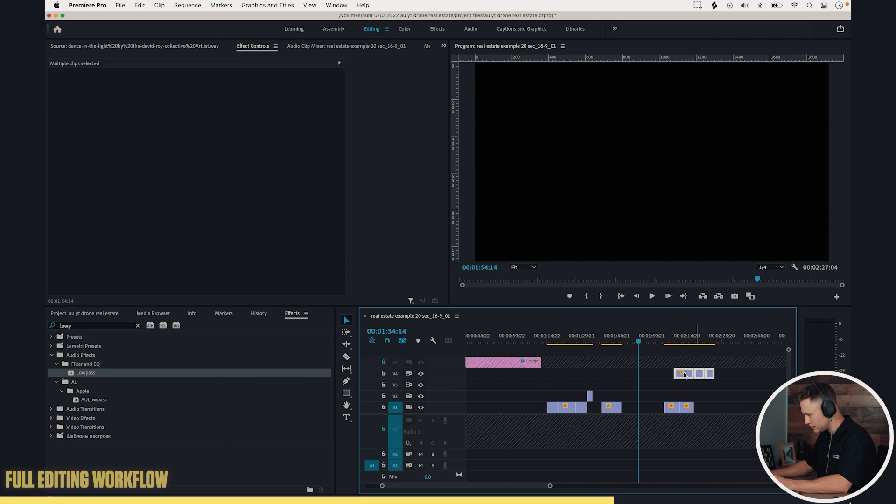
drag(673, 344, 703, 344)
scroll(626, 382, left, 5)
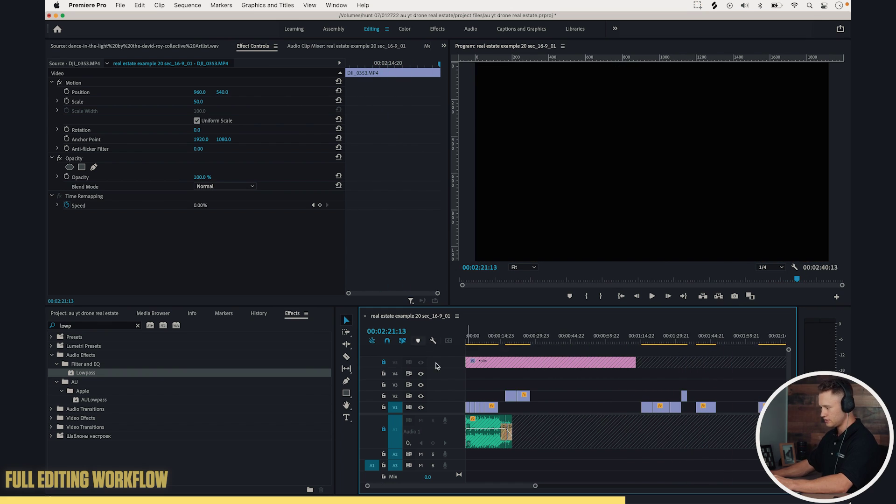
Play from 00:00:07:09 into DJI_0345.MP4 and trim its end to 00:00:10:05.
key(equal)
key(equal)
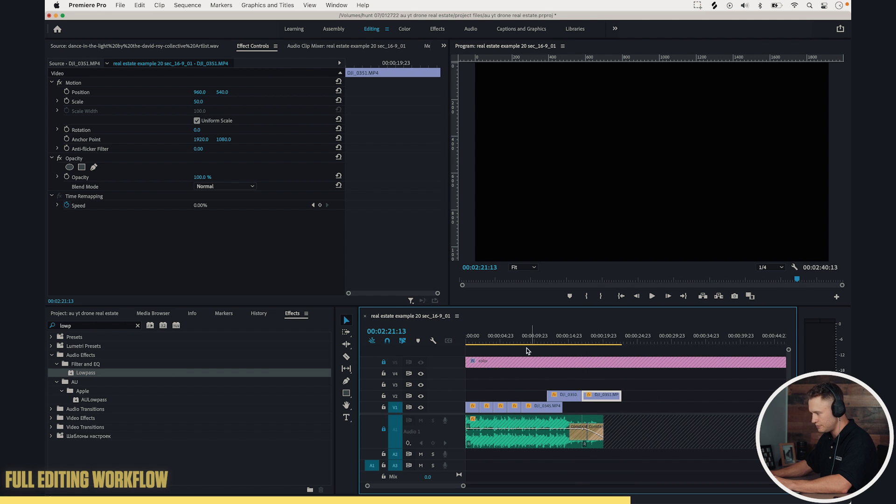
key(equal)
key(equal)
click(654, 343)
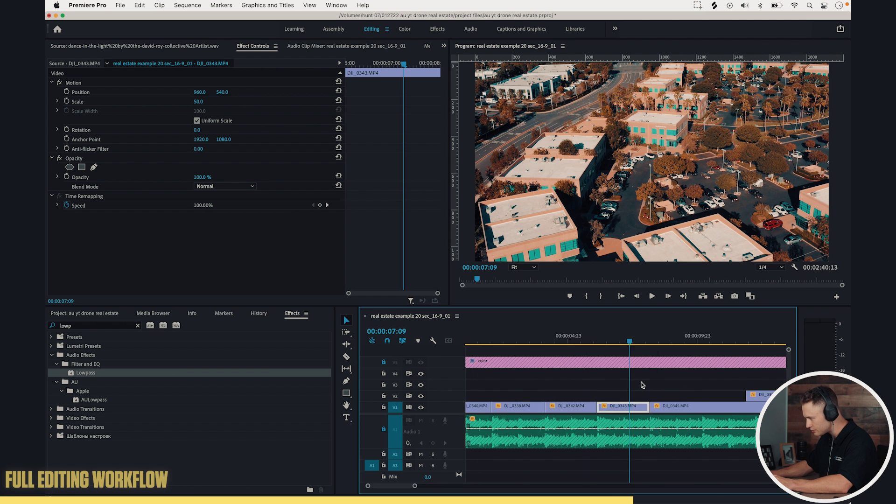
key(space)
key(minus)
scroll(594, 380, right, 1)
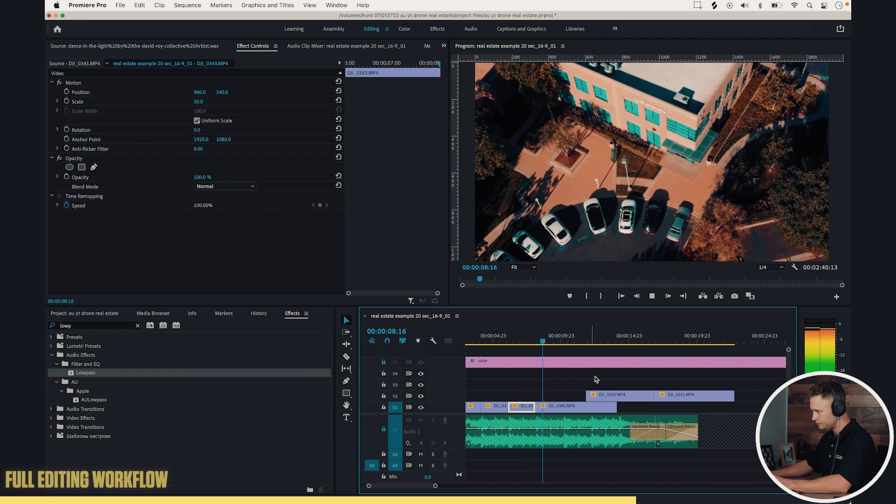
click(591, 377)
drag(615, 409, 564, 407)
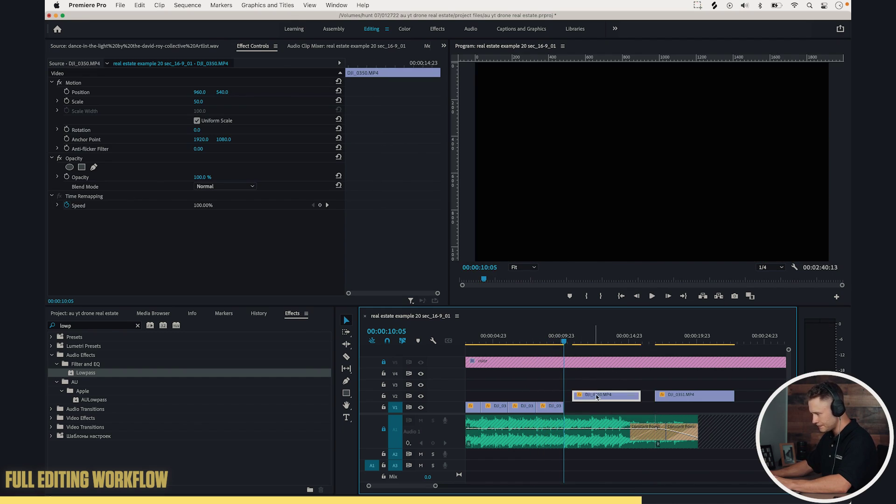
Place DJI_0350.MP4 at the end of DJI_0345.MP4, trim its end to 00:00:12:06 and move it down to V1.
drag(564, 350, 552, 351)
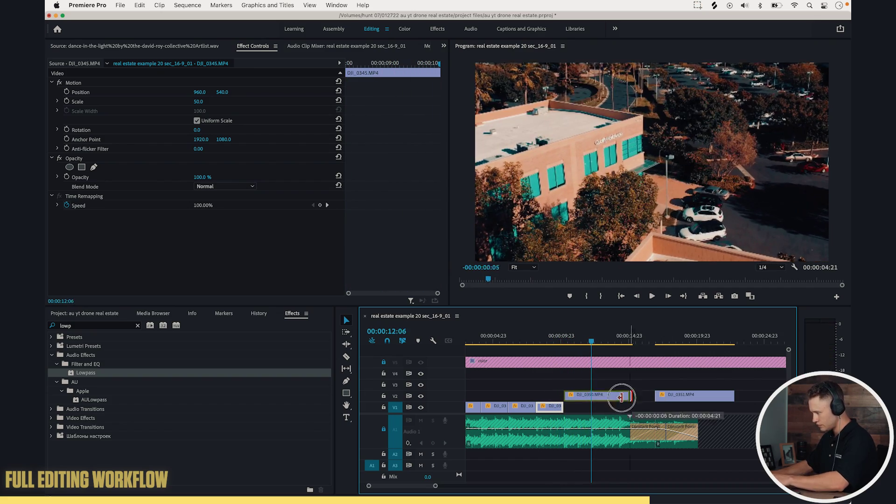
drag(592, 397, 590, 396)
drag(584, 396, 586, 409)
key(space)
Align the end of DJI_0351.MP4 with the end of the music and reverse the clip's speed.
drag(664, 401, 647, 388)
click(647, 388)
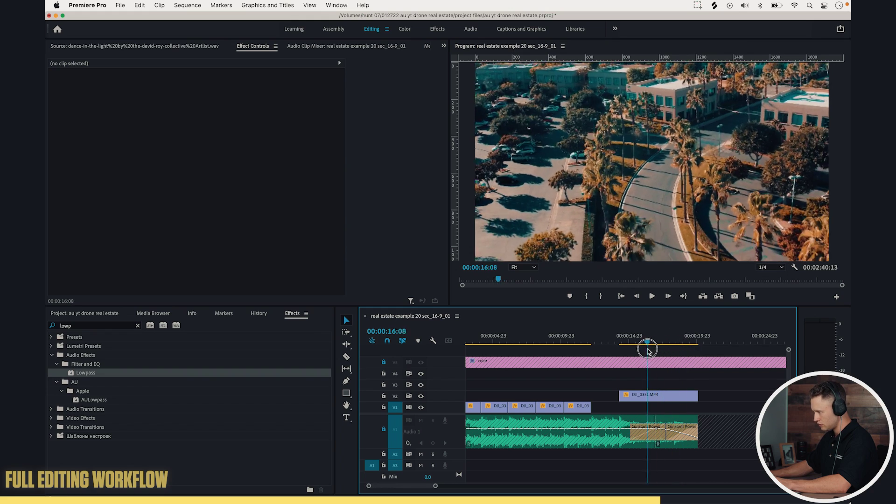
click(662, 396)
key(super+r)
key(Escape)
key(super+r)
key(Escape)
right_click(642, 396)
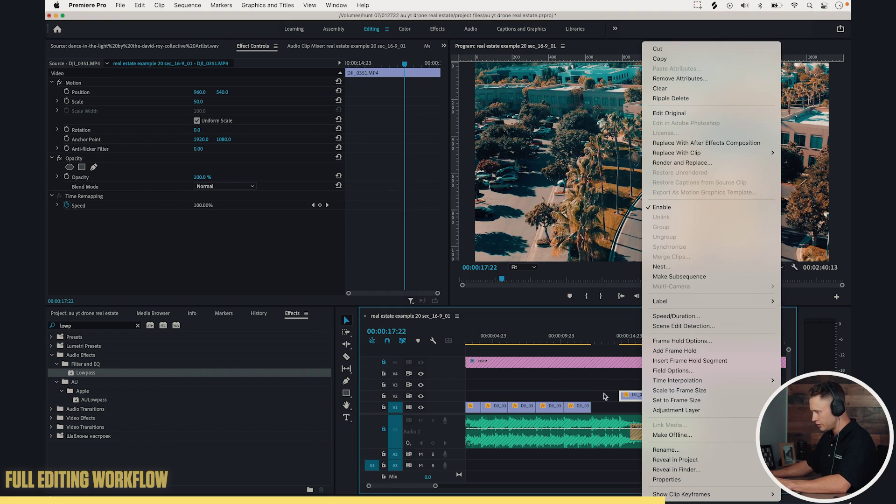
click(677, 316)
click(475, 308)
key(super+r)
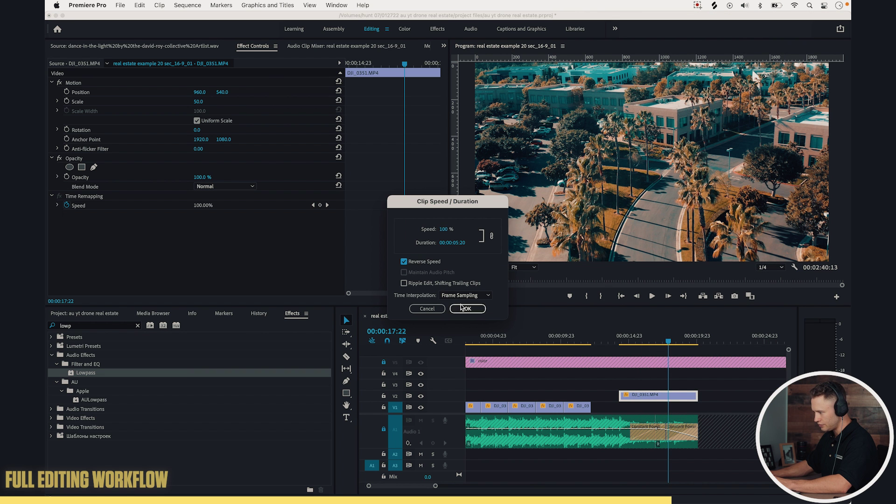
click(467, 308)
Play the reversed DJI_0351.MP4 from 00:00:13:23 and add a Cross Dissolve to its end.
drag(640, 341, 618, 345)
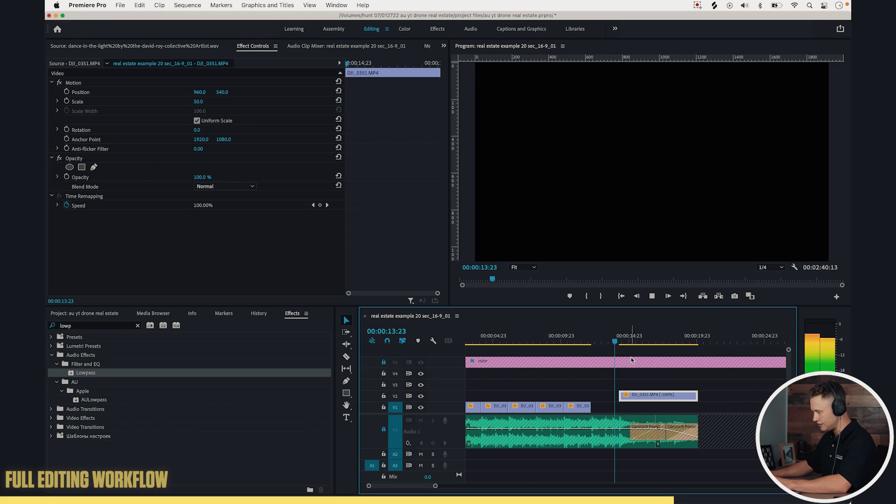
key(space)
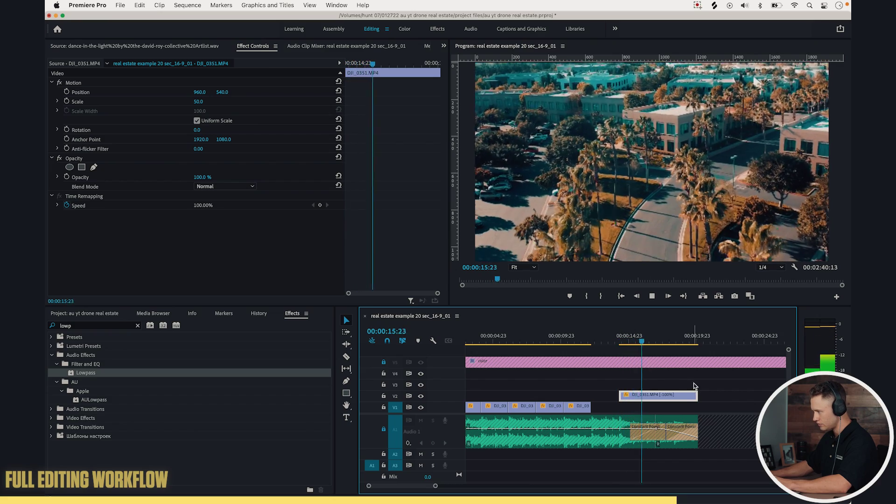
click(713, 386)
click(699, 396)
key(super+d)
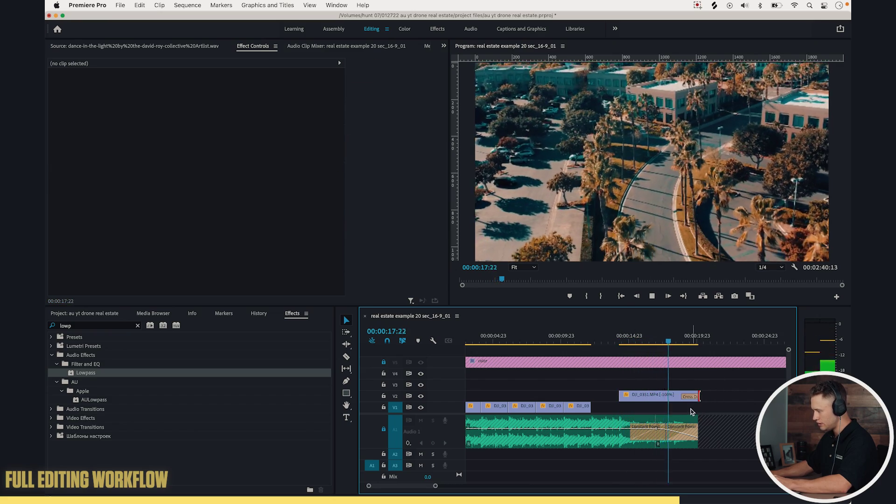
Trim the end of DJI_0351.MP4 to about 00:00:19:11, ending it in a Cross Dissolve of 00:00:01:02.
scroll(694, 411, up, 3)
drag(704, 397, 673, 395)
click(637, 341)
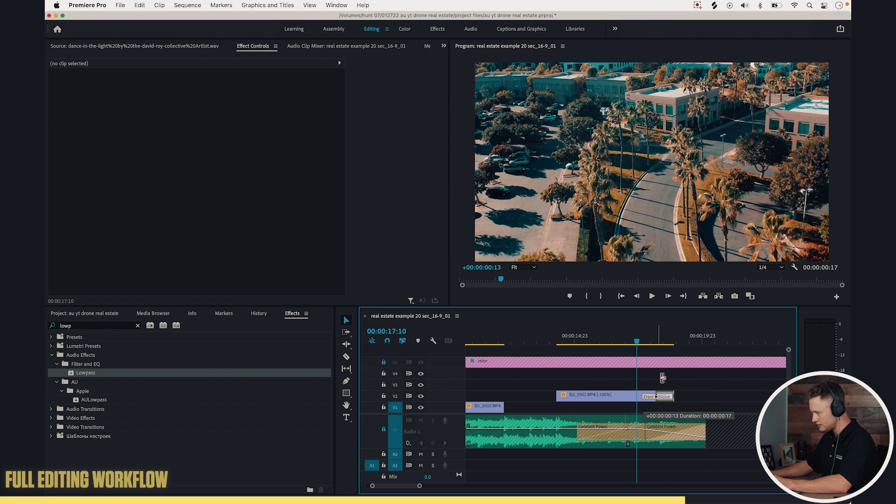
key(space)
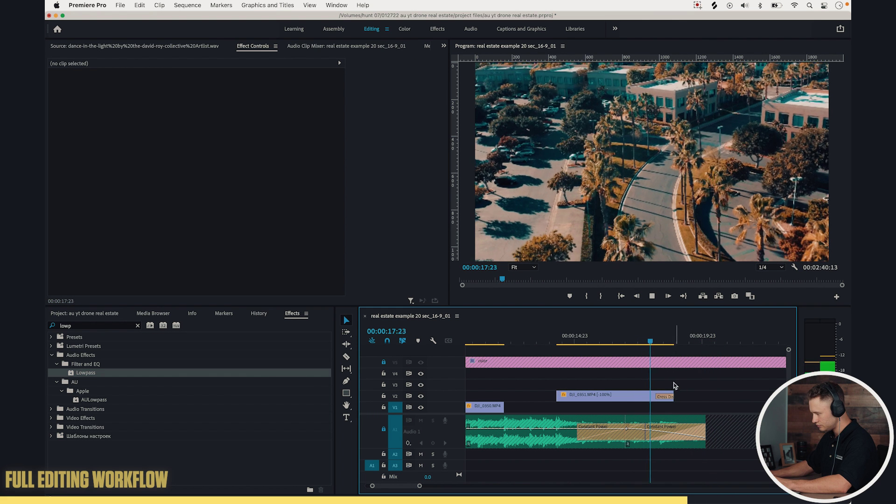
mouse_move(679, 398)
mouse_down()
mouse_move(688, 397)
mouse_move(663, 397)
mouse_up()
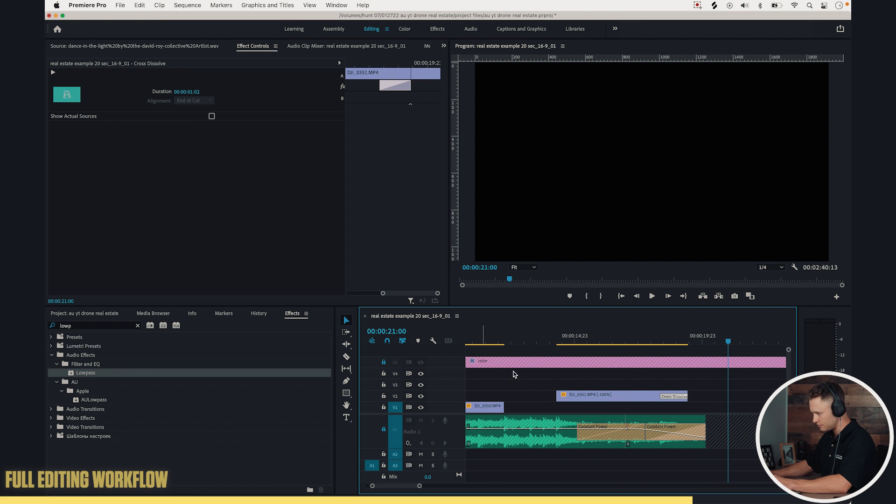
Look through the unused clips for a gap filler and bring DJI_0353.MP4 forward onto V3 above DJI_0351.MP4.
scroll(529, 382, down, 5)
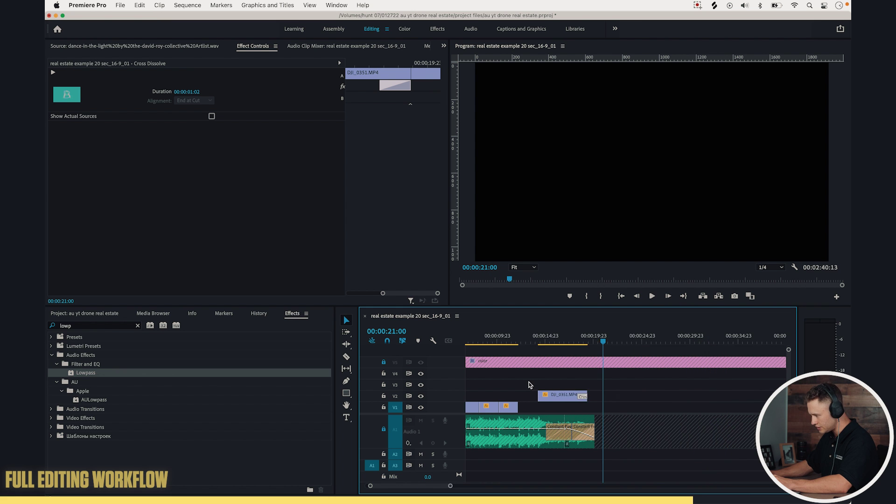
click(517, 344)
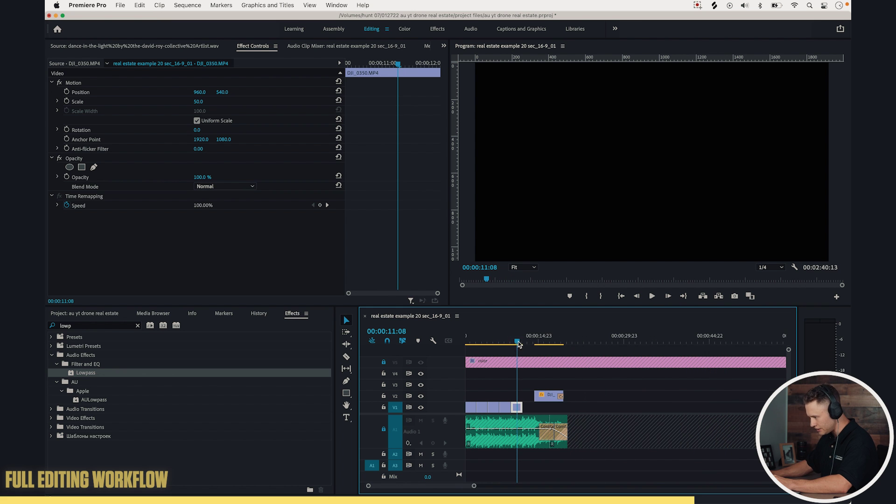
key(minus)
key(minus)
key(minus)
key(minus)
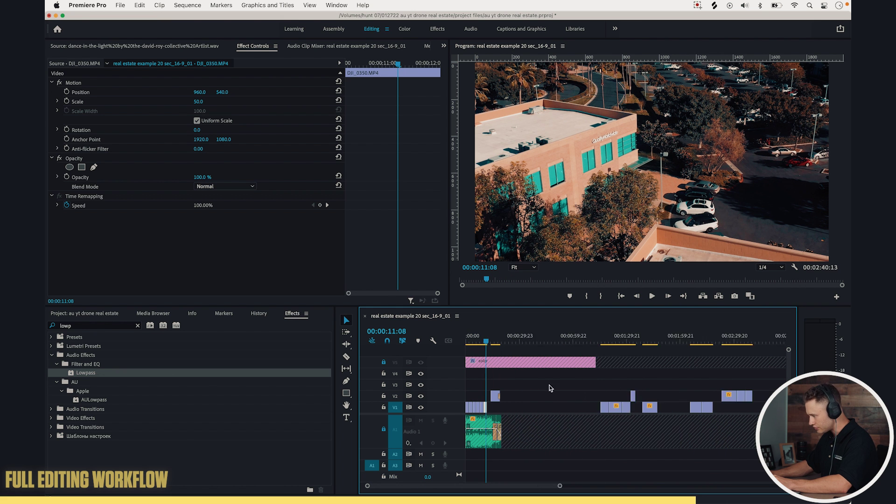
click(634, 341)
drag(671, 339, 682, 339)
click(669, 410)
drag(669, 409, 488, 384)
scroll(490, 399, up, 5)
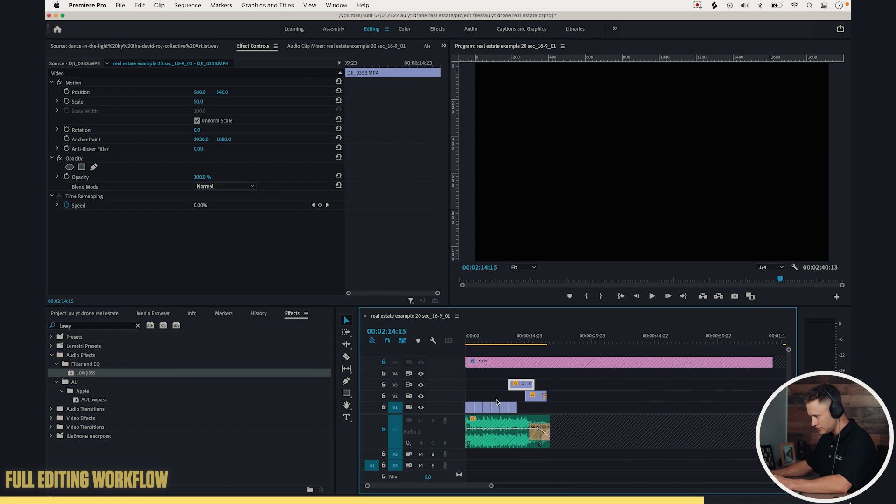
Start DJI_0353.MP4 at the end of DJI_0350.MP4, trim it to meet DJI_0351.MP4, and play the result.
scroll(537, 405, left, 2)
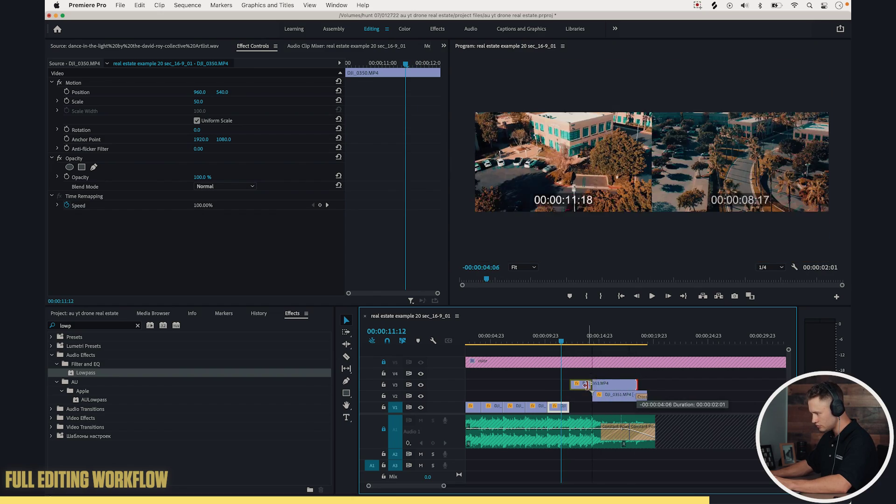
drag(588, 385, 589, 387)
key(equal)
key(space)
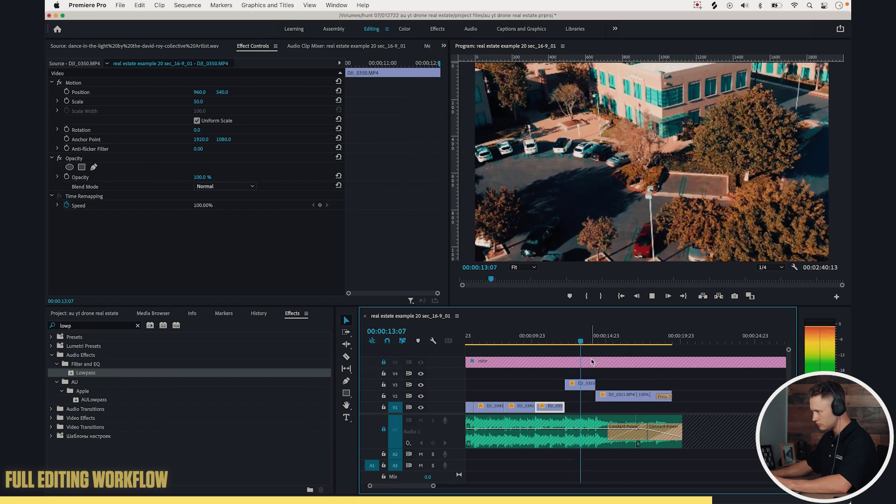
Cut the extended DJI_0353.MP4 at about 00:00:15:06 and fill the gap before DJI_0351.MP4 with its later part.
drag(660, 372, 661, 373)
click(606, 342)
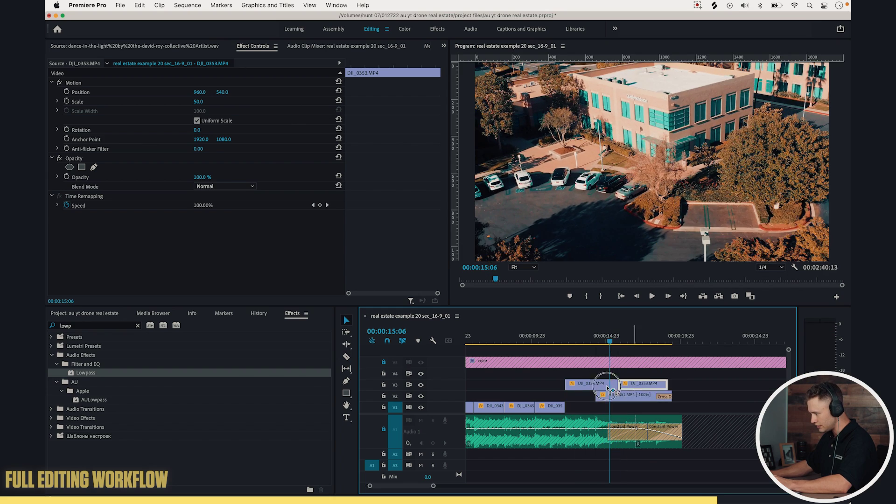
drag(592, 388, 588, 396)
Move DJI_0353.MP4 and DJI_0351.MP4 down to V1 and play the ending from about 00:00:11:11.
click(598, 351)
click(554, 345)
drag(588, 397, 587, 408)
click(594, 389)
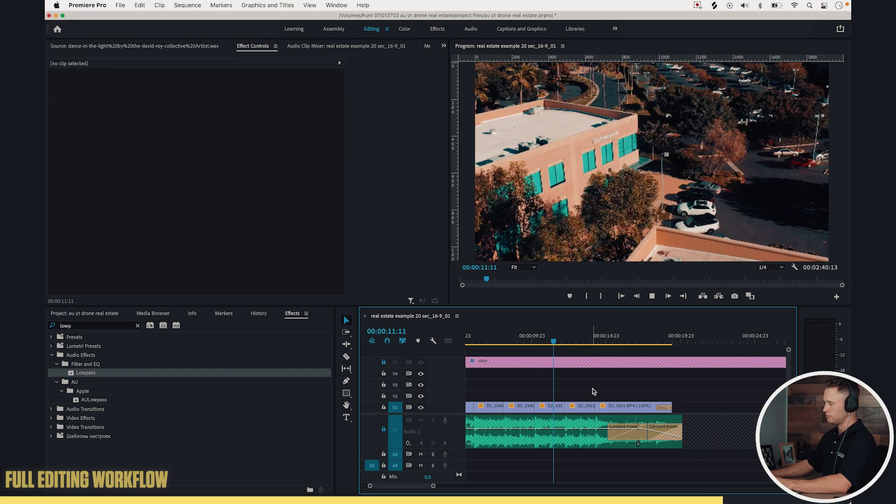
key(space)
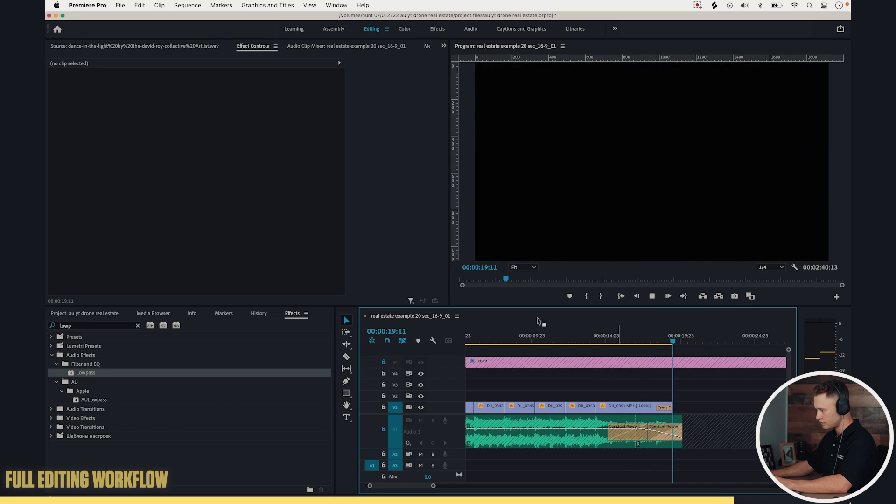
Select DJI_0340.MP4 at the start of the sequence and switch to the Color workspace.
click(546, 366)
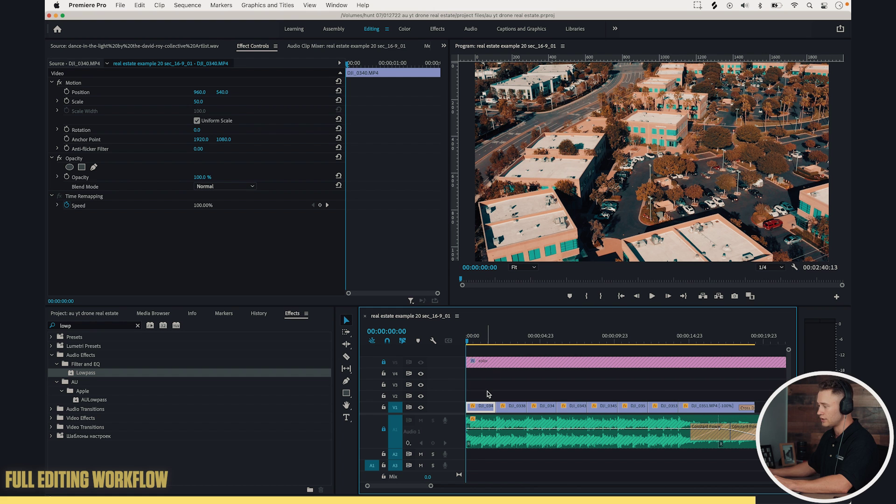
click(405, 29)
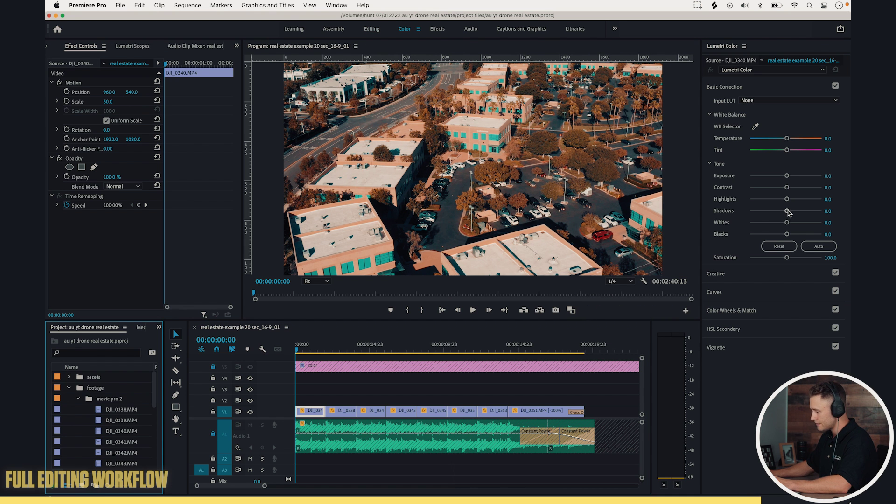
Correct DJI_0340.MP4 with temperature -5, tint -10, highlights 22.5, shadows -28.8 and whites 27.5.
key(=)
key(=)
key(=)
click(346, 405)
mouse_move(788, 211)
mouse_down()
mouse_move(761, 211)
mouse_move(801, 201)
mouse_move(775, 219)
mouse_move(794, 199)
mouse_up()
mouse_move(787, 151)
mouse_down()
mouse_move(778, 152)
mouse_move(785, 140)
mouse_up()
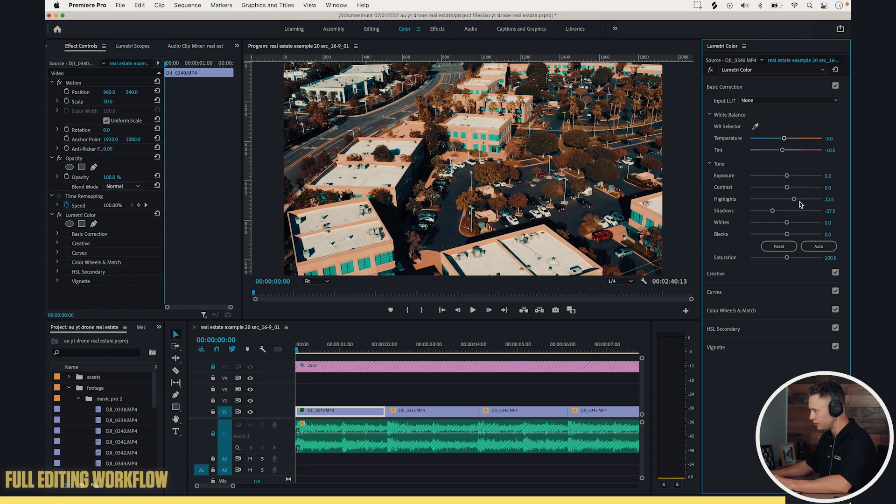
drag(774, 213, 802, 224)
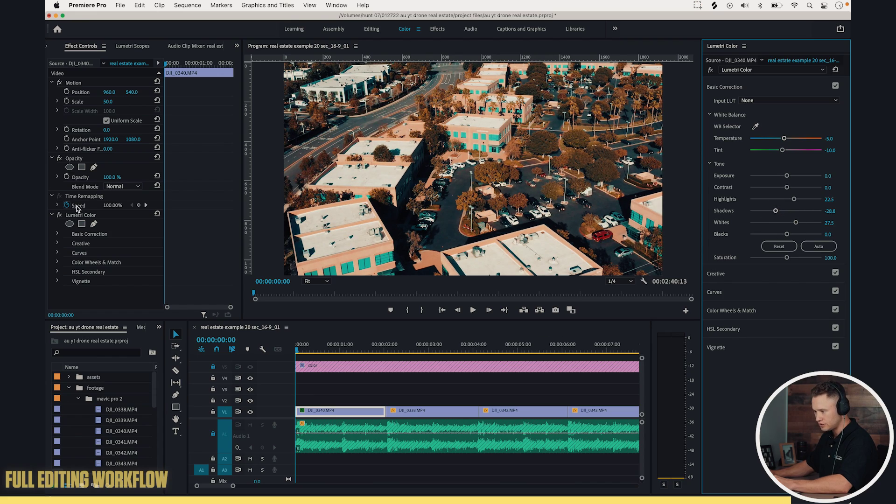
Set the preview to full resolution and compare DJI_0340.MP4 with and without its latest correction in full screen.
double_click(59, 215)
click(621, 294)
key(ctrl+grave)
key(super+z)
key(super+shift+z)
key(super+z)
key(super+shift+z)
key(super+z)
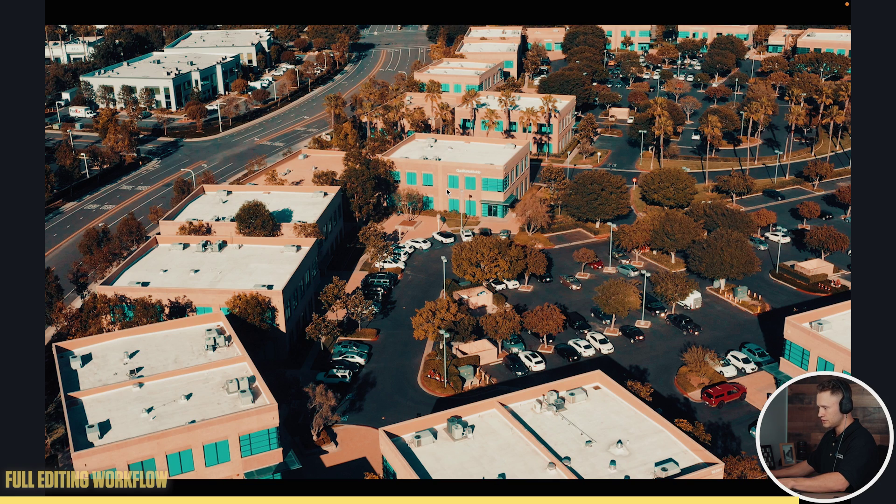
key(ctrl+grave)
click(362, 393)
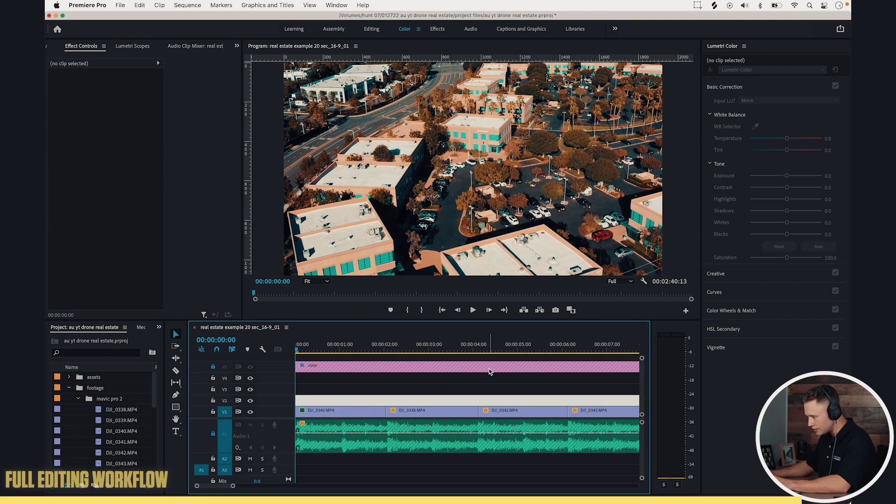
Set the shadows of DJI_0340.MP4 to -52.5 and its highlights to 36.3.
click(363, 415)
drag(787, 211, 768, 213)
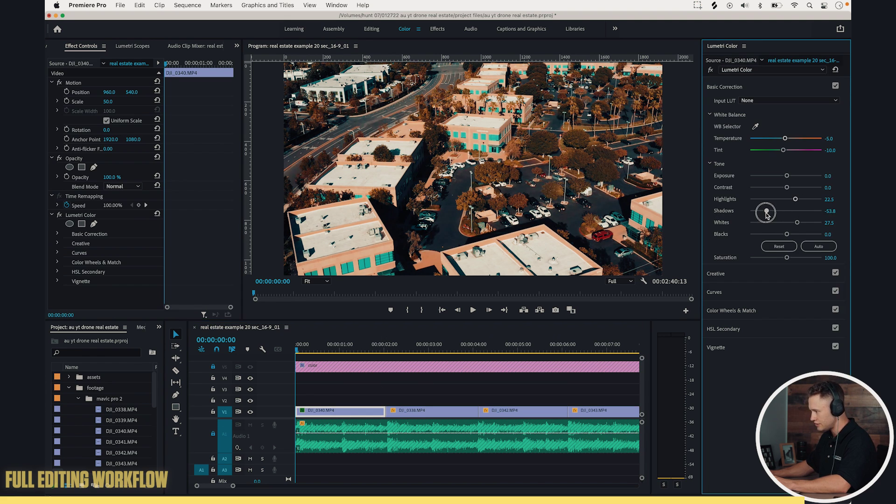
click(351, 379)
Copy the Lumetri Color effect from DJI_0340.MP4 onto DJI_0338.MP4 and view that clip in full screen.
click(350, 412)
click(79, 216)
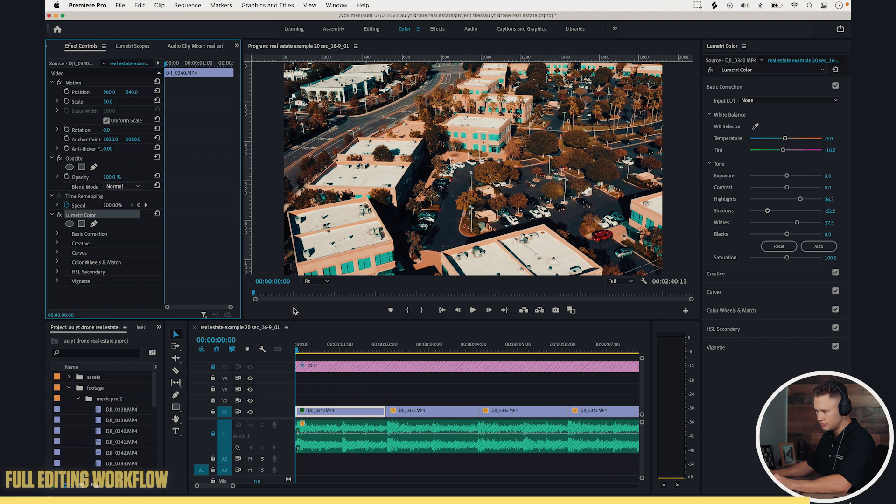
click(416, 346)
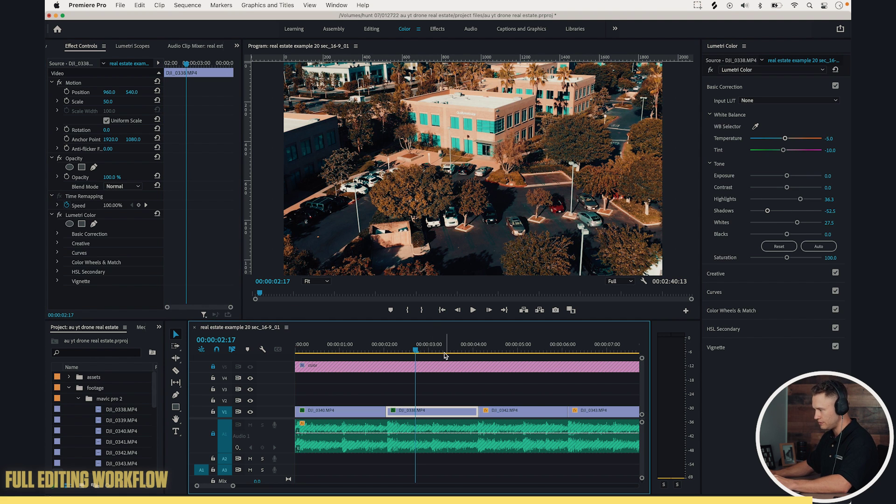
key(grave)
key(grave)
key(ctrl+grave)
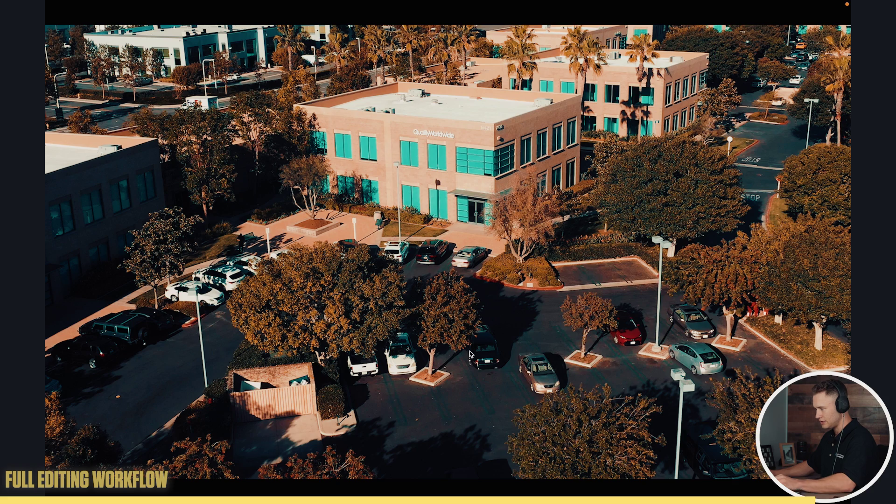
key(space)
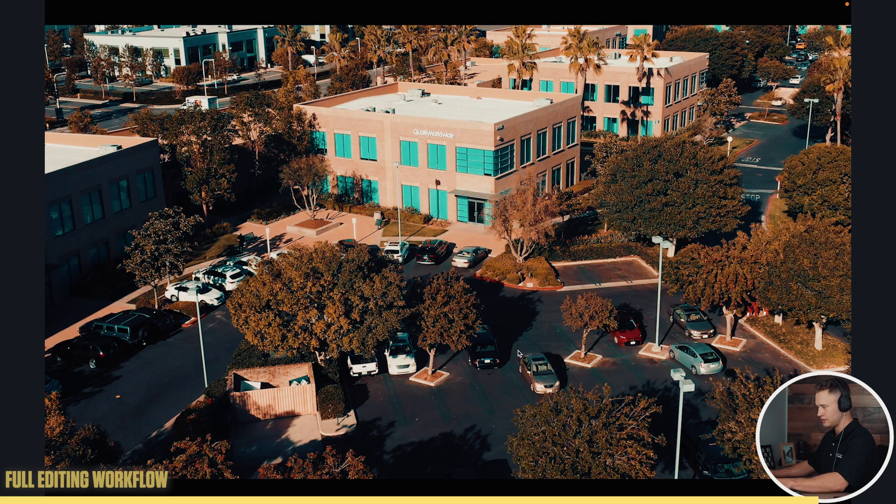
key(Escape)
Paste the copied Lumetri Color effect onto DJI_0342.MP4 and DJI_0343.MP4, checking the shadows of the former.
click(529, 354)
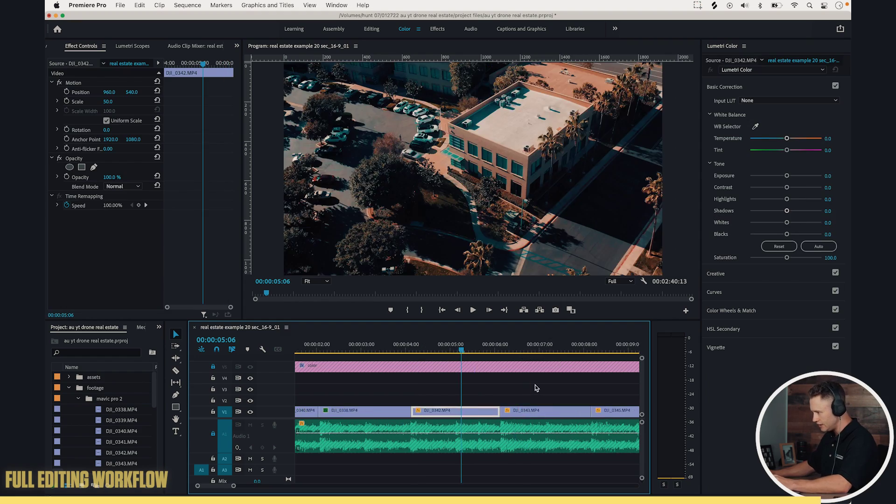
mouse_move(768, 210)
mouse_down()
mouse_move(813, 199)
mouse_move(807, 224)
mouse_move(785, 211)
mouse_up()
click(554, 349)
scroll(522, 382, right, 3)
key(space)
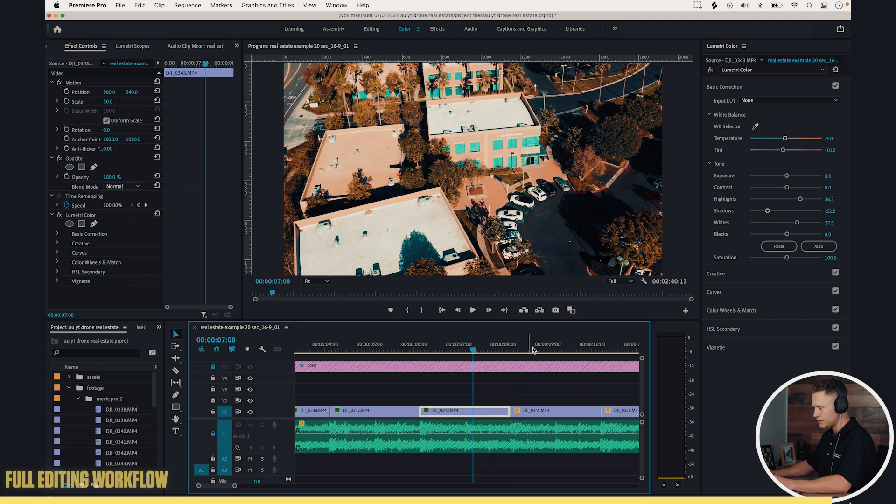
Paste the copied Lumetri Color effect onto DJI_0345.MP4, DJI_0350.MP4 and DJI_0353.MP4, undoing a trial tone change.
scroll(542, 376, up, 1)
key(super+v)
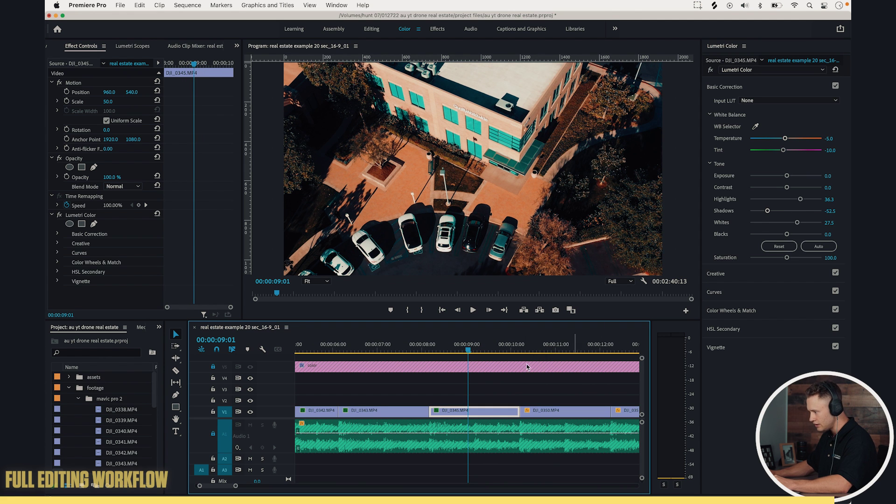
click(562, 350)
scroll(527, 381, right, 3)
key(super+v)
click(550, 349)
scroll(538, 377, down, 2)
key(super+v)
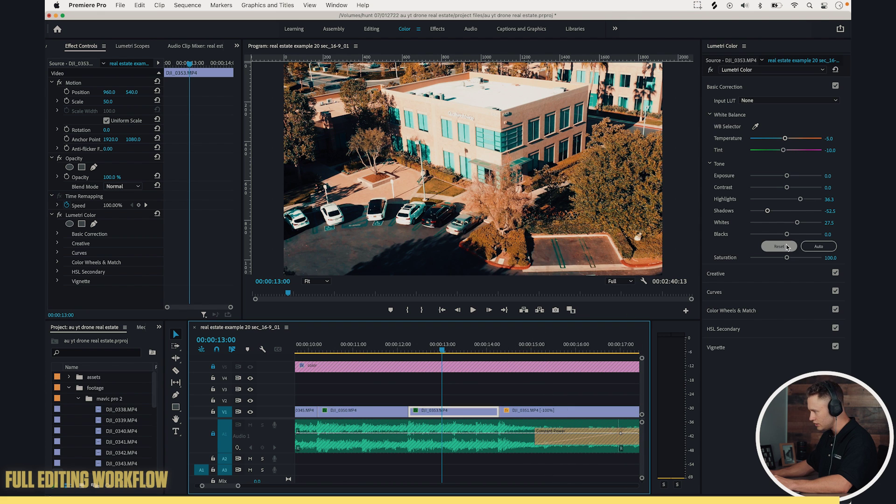
drag(800, 200, 749, 212)
key(super+z)
Paste the copied Lumetri Color effect onto the closing clip DJI_0351.MP4 and view it in full screen.
drag(472, 346, 547, 347)
click(518, 409)
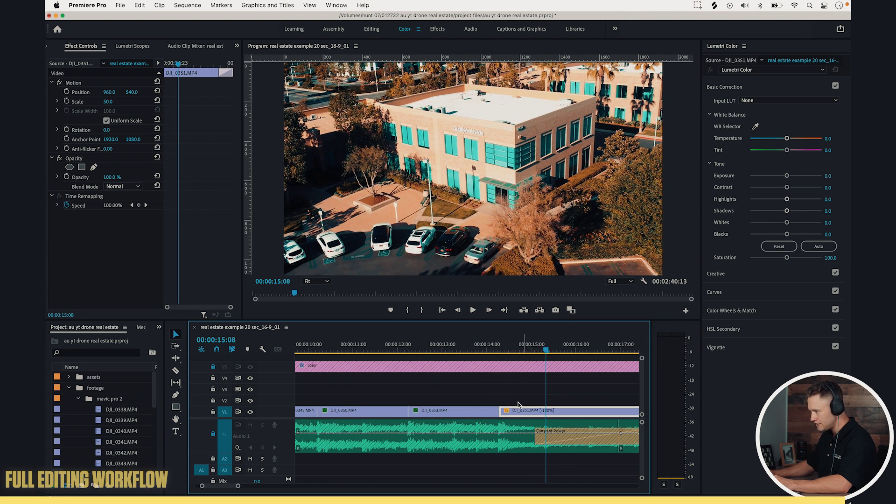
scroll(518, 404, down, 3)
key(super+v)
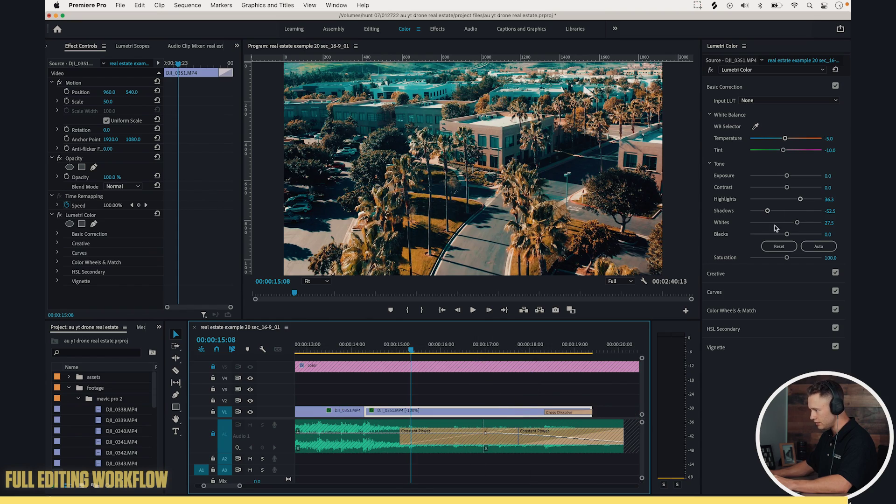
key(ctrl+grave)
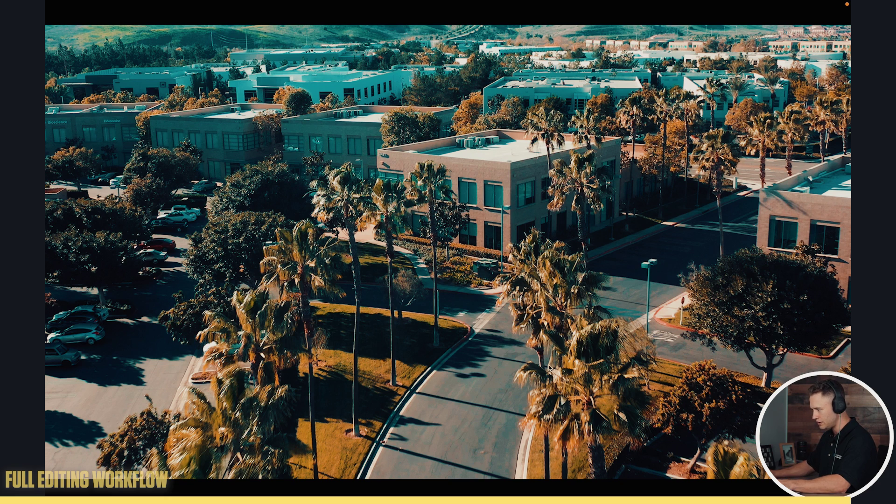
key(ctrl+grave)
Check DJI_0351.MP4 up to 00:00:16:15, return to the start of the sequence and switch to the Editing workspace.
drag(437, 348, 469, 355)
key(minus)
key(minus)
key(minus)
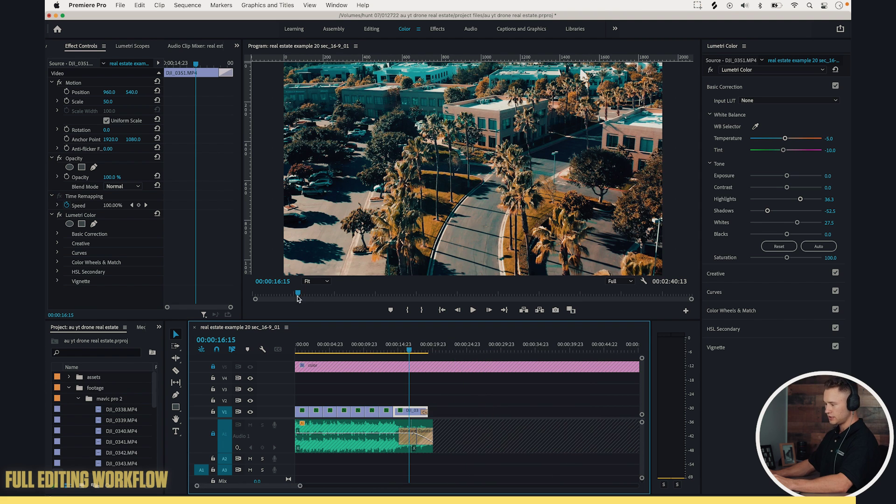
drag(297, 302, 254, 296)
click(371, 28)
key(equal)
key(equal)
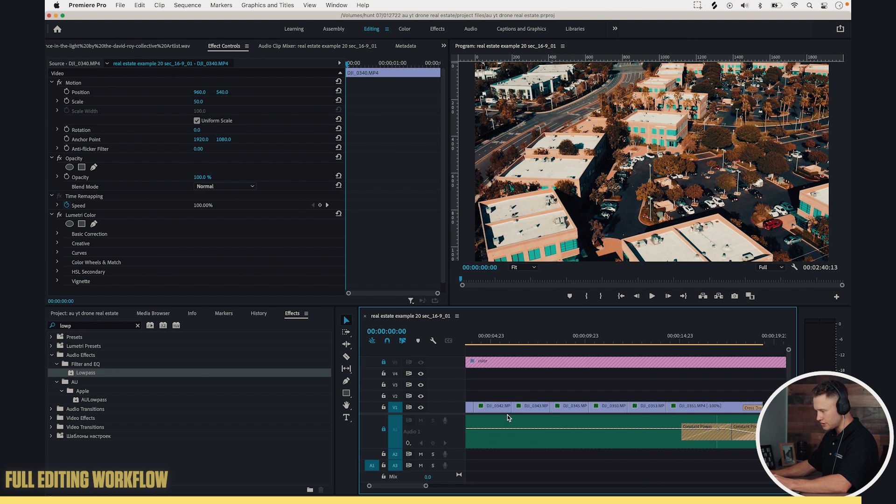
Animate DJI_0340.MP4 from its start to 00:00:01:15, ending at scale 60 and vertical position 459.4.
click(66, 92)
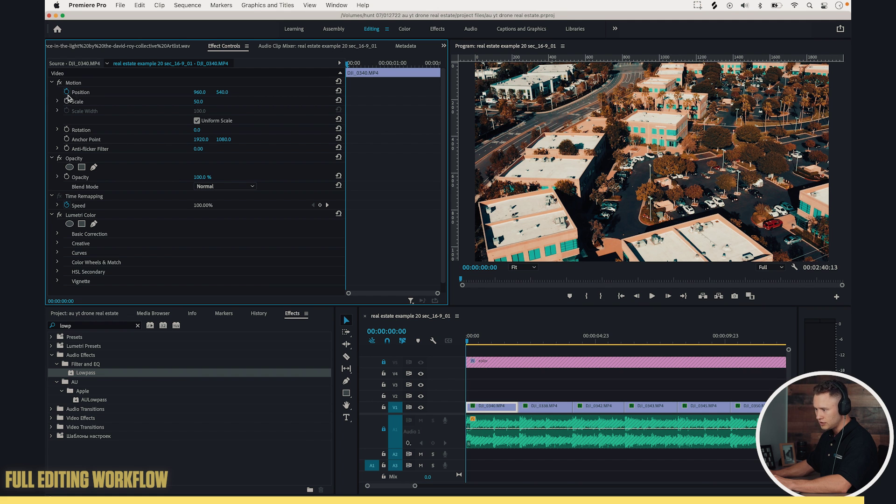
click(67, 102)
drag(383, 63, 422, 63)
click(200, 102)
text(60)
key(Return)
click(599, 143)
drag(575, 161, 574, 149)
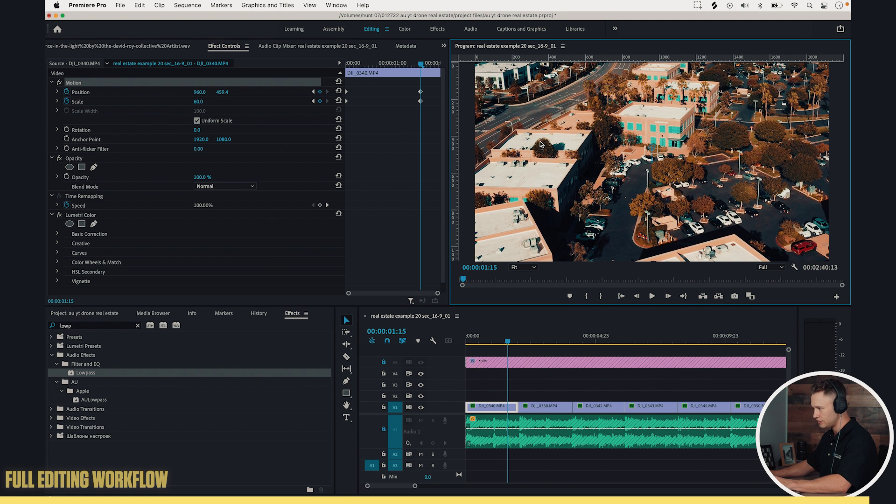
Move the ending position and scale keyframes to the end of DJI_0340.MP4 and play the zoom from the start.
drag(407, 89, 439, 101)
key(Home)
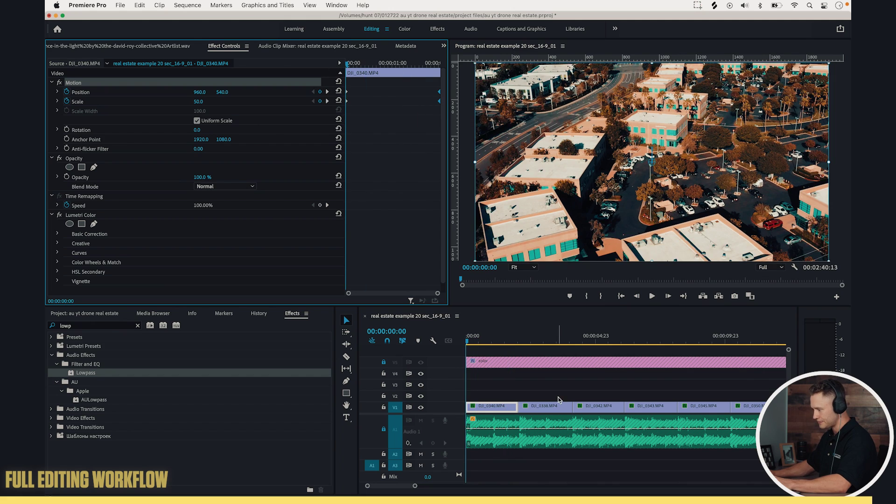
key(space)
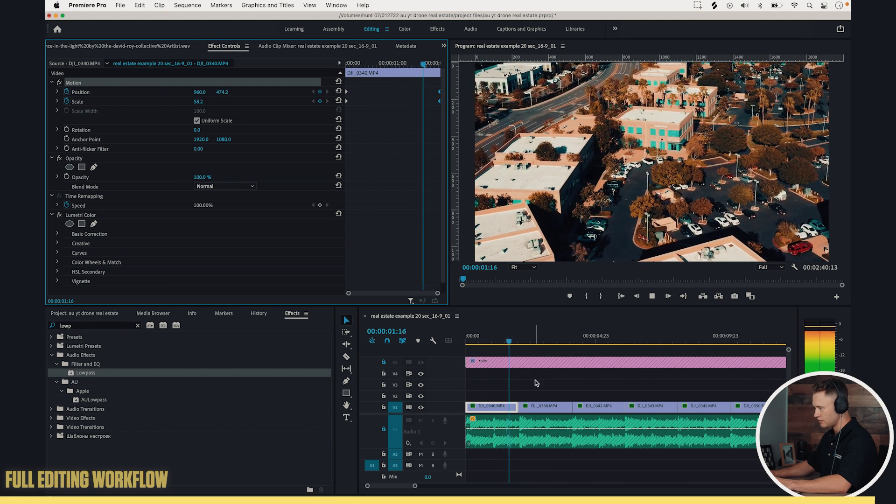
click(476, 340)
Undo the position and scale animation on DJI_0340.MP4.
key(super+z)
key(super+z)
key(super+z)
Save the project and replay the opening of the sequence.
key(super+s)
key(space)
click(511, 340)
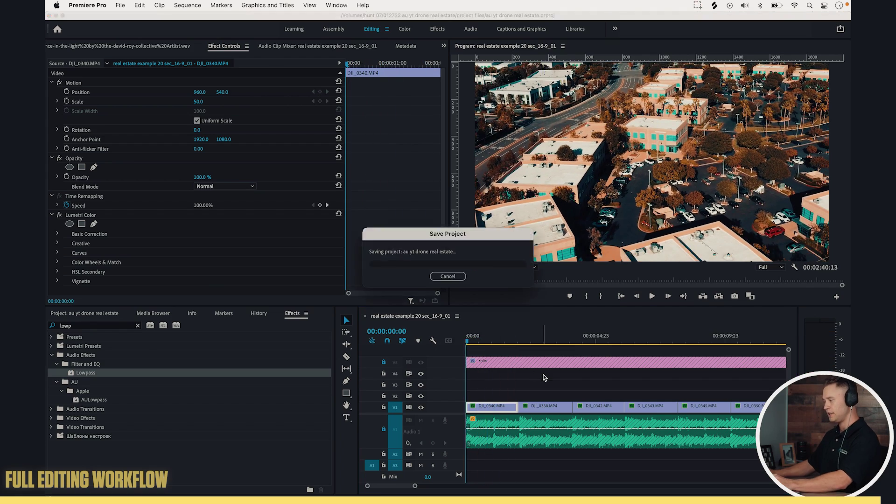